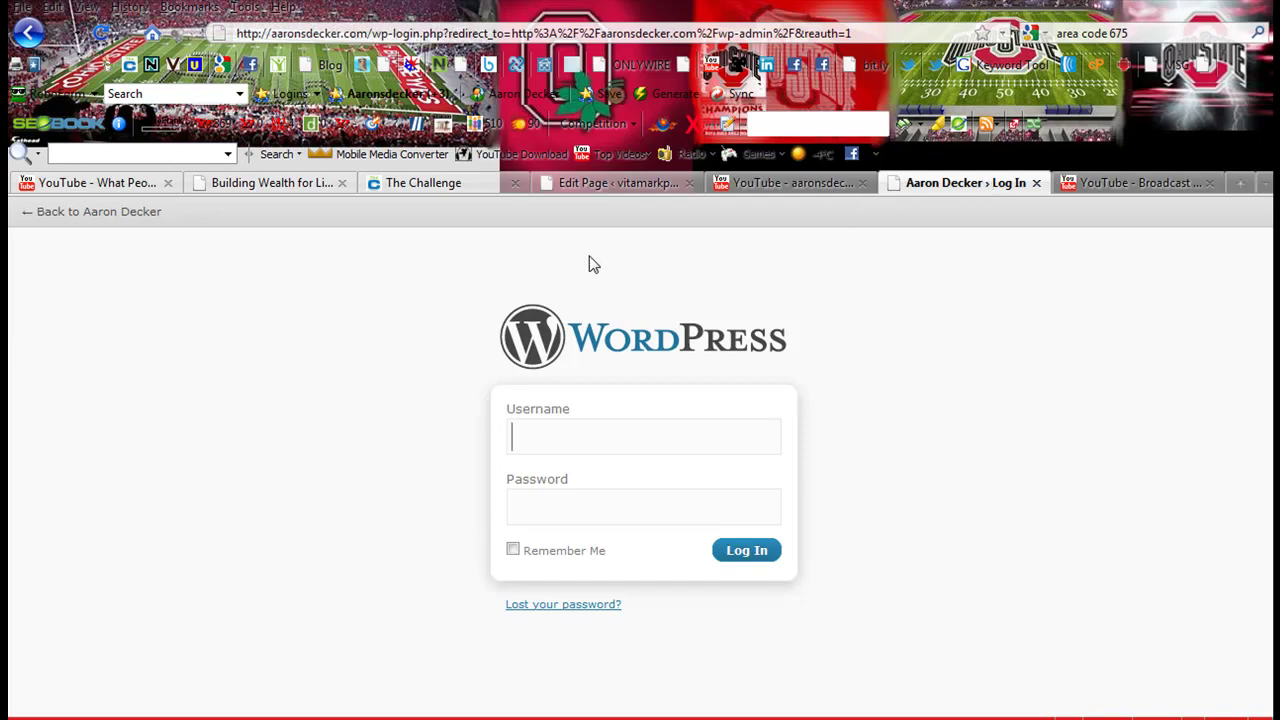
Step: Log in to the blog admin with the saved login and go to Appearance > Widgets
left_click(390, 93)
left_click(400, 123)
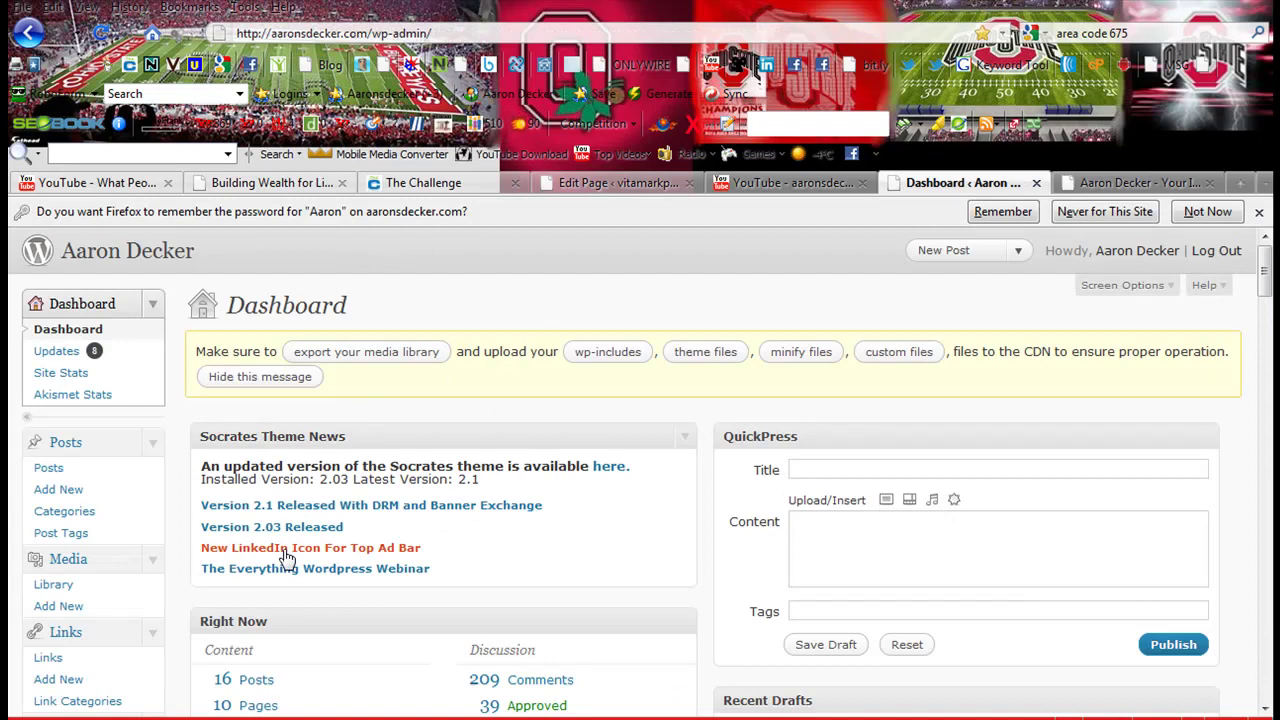
left_click_drag(1263, 274, 1266, 331)
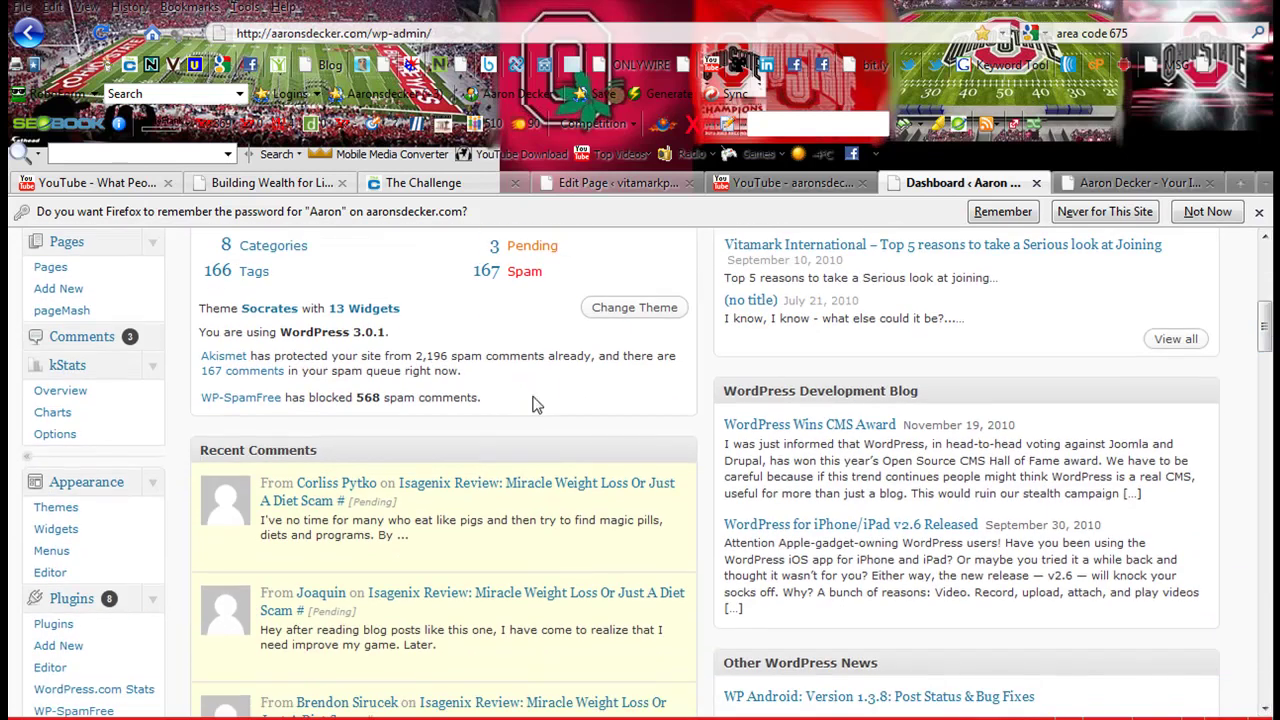
left_click(55, 530)
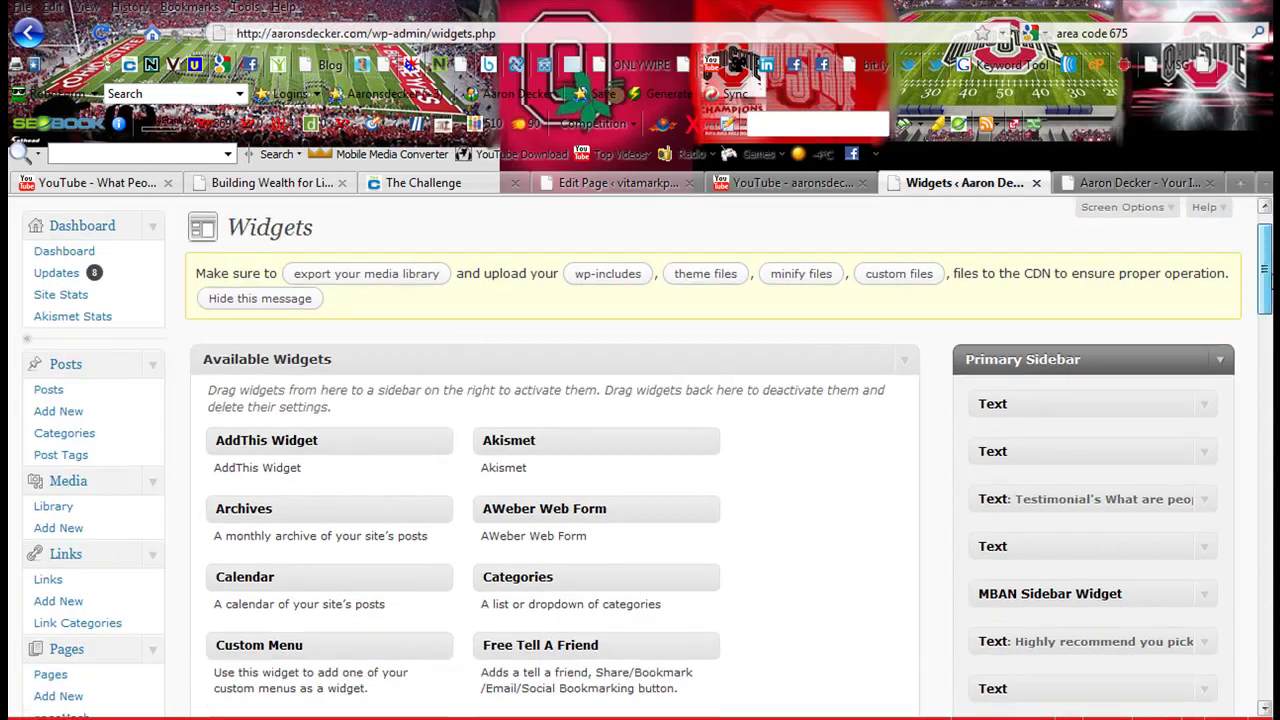
Step: Expand the Widget Left footer area and open its Partner Up Text widget's settings
scroll(1268, 270, "down", 1)
scroll(1268, 270, "down", 3)
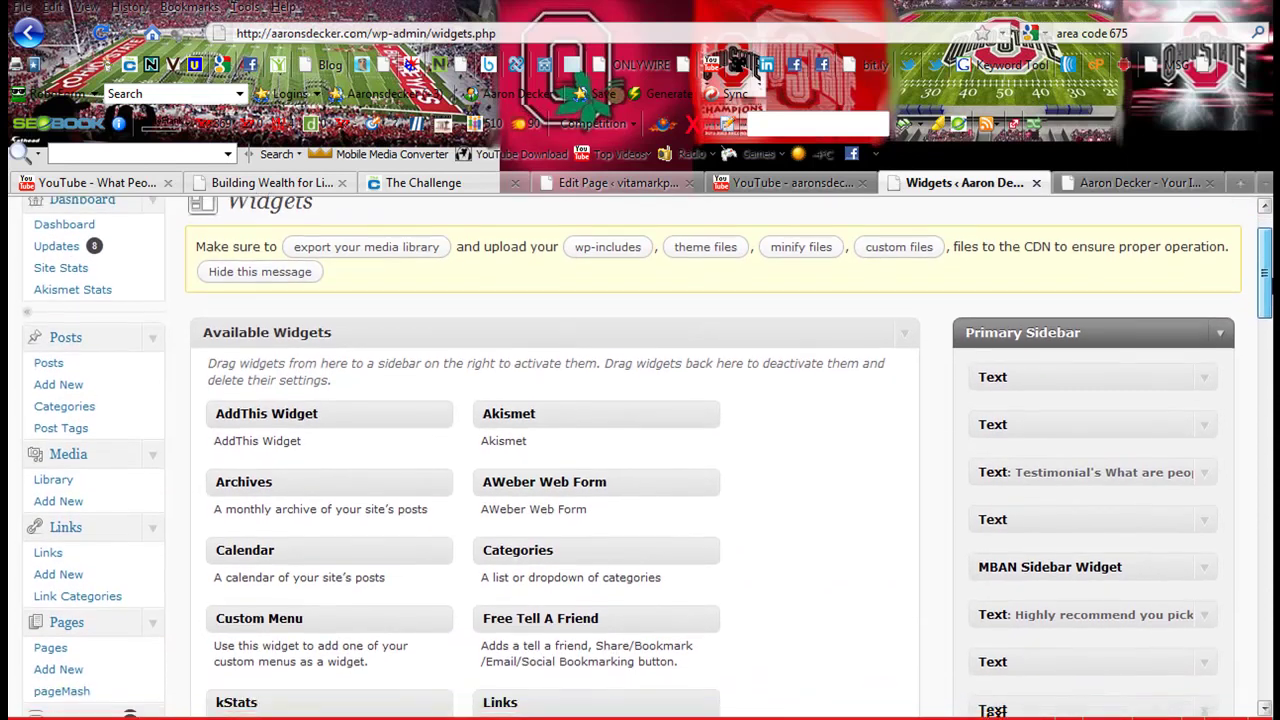
scroll(1268, 270, "down", 1)
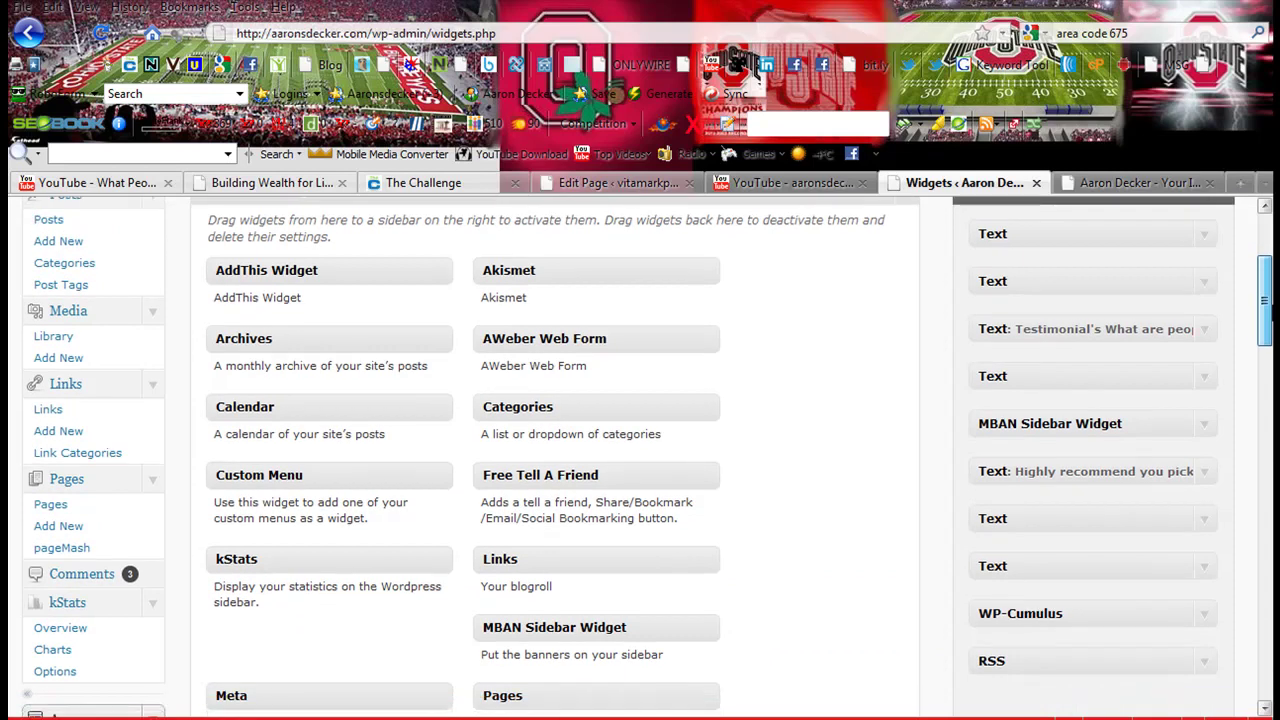
scroll(1268, 270, "down", 3)
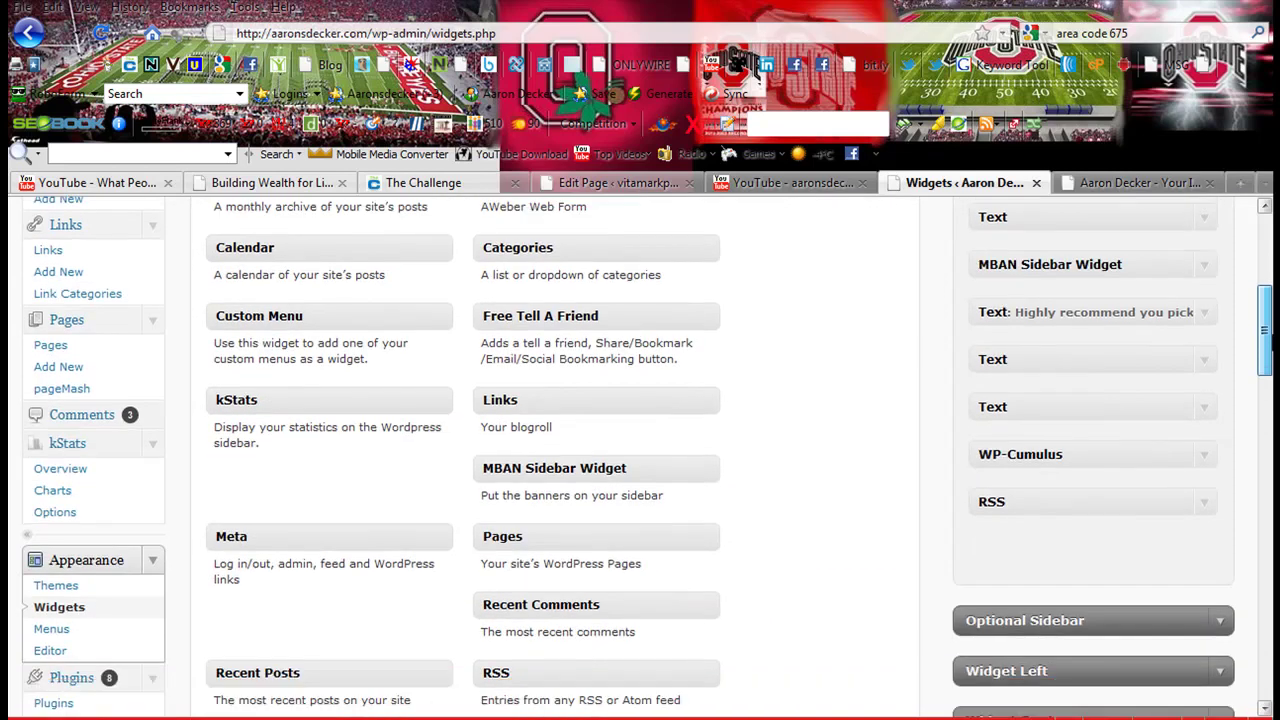
scroll(1243, 398, "down", 4)
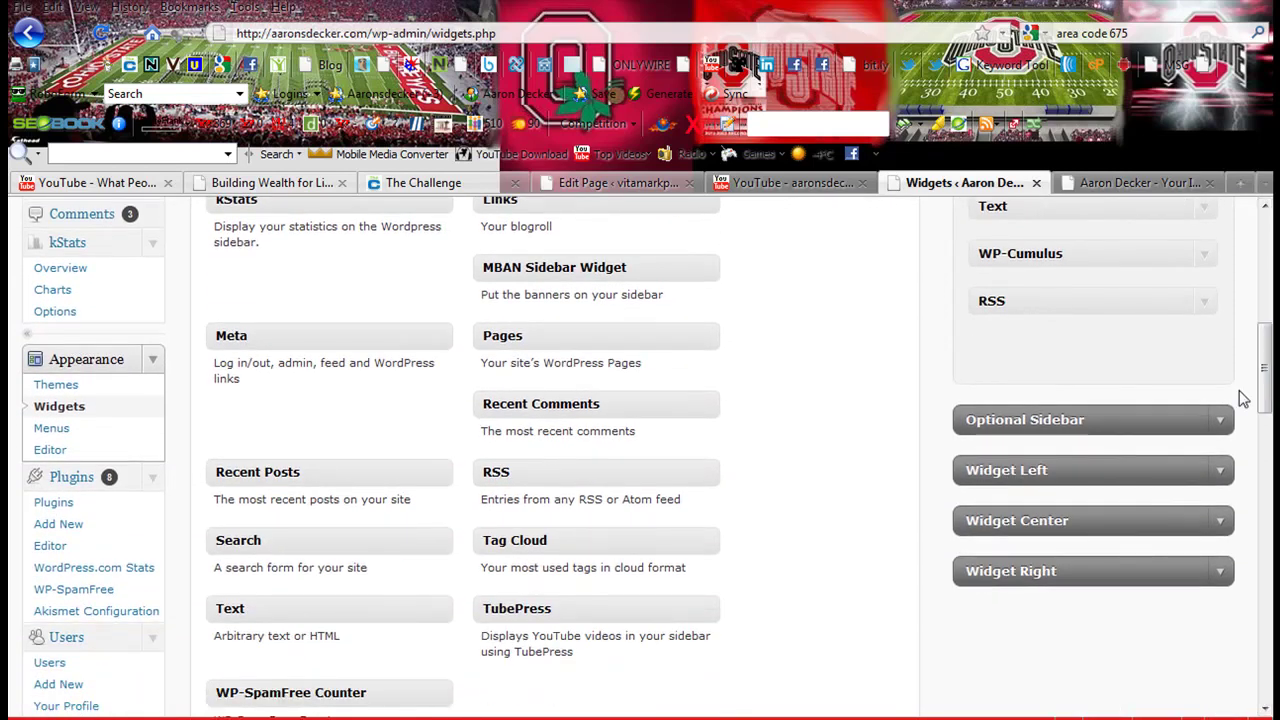
left_click(1220, 472)
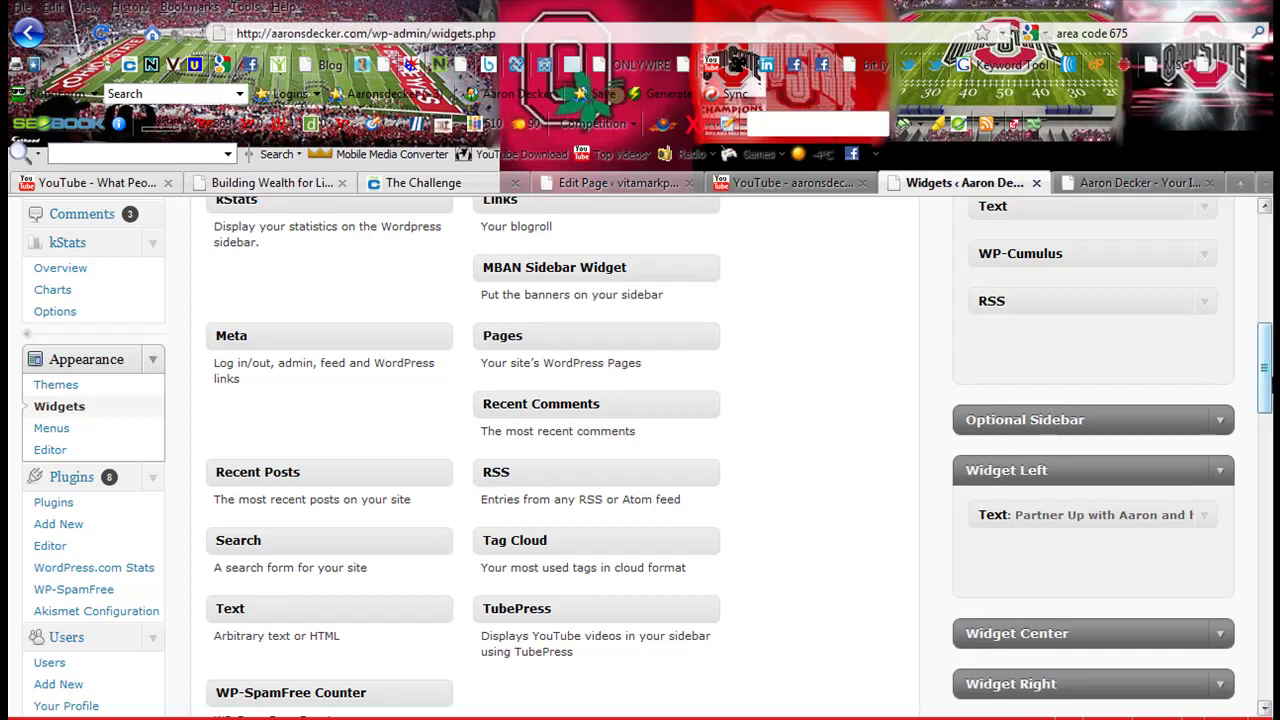
scroll(1220, 478, "down", 3)
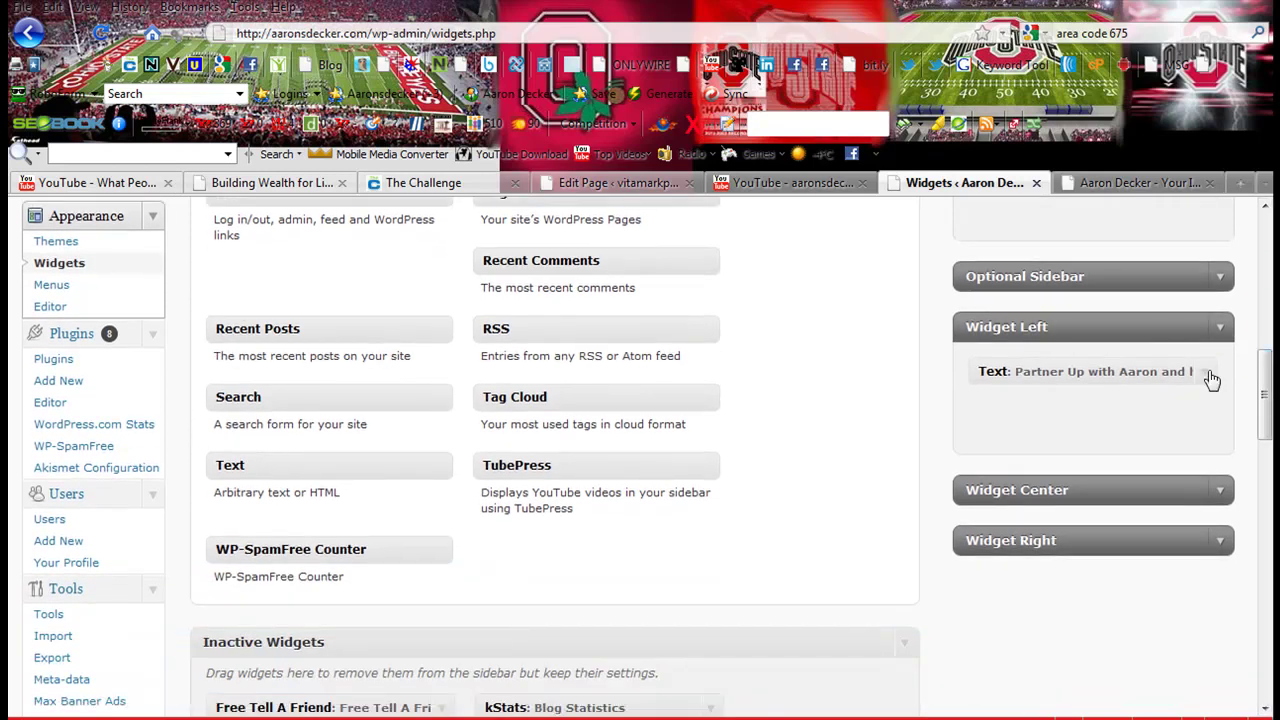
left_click(1205, 372)
Step: Compare the live blog's footer banners, including the Vitamark paragraph, with the widgets page
left_click(1140, 183)
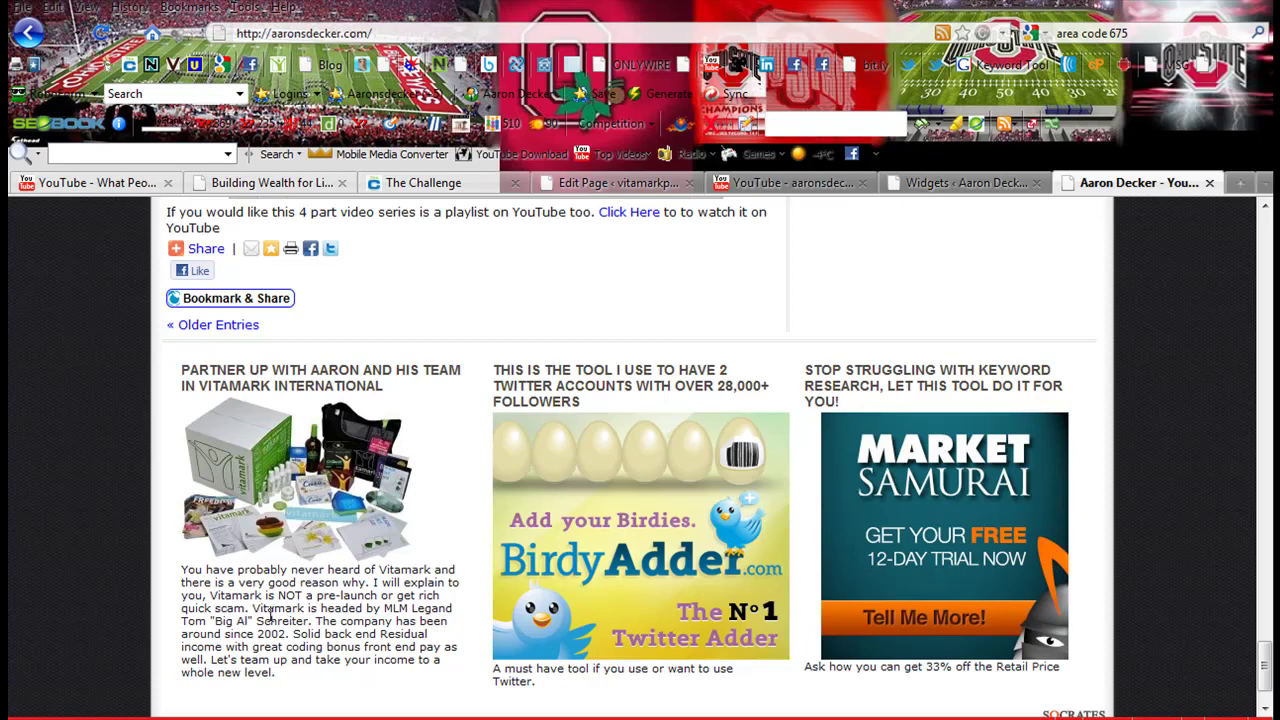
left_click_drag(281, 679, 185, 606)
left_click(224, 603)
left_click(950, 183)
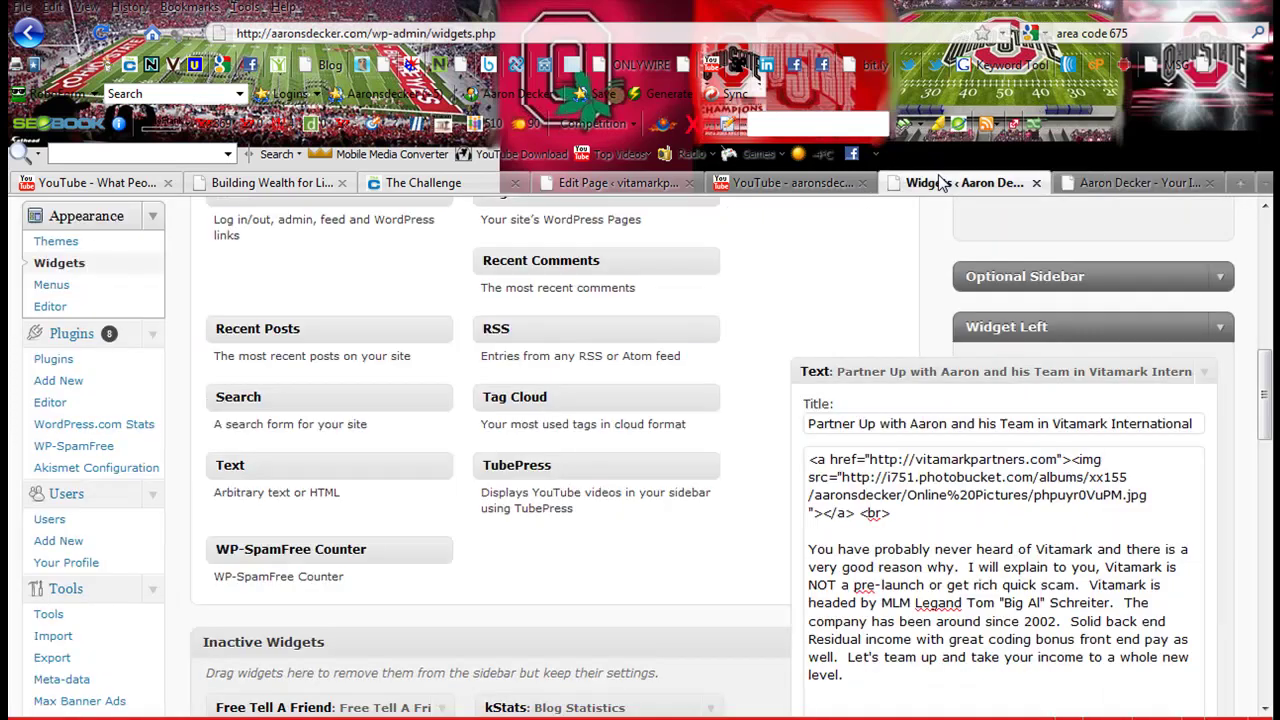
scroll(1115, 345, "down", 2)
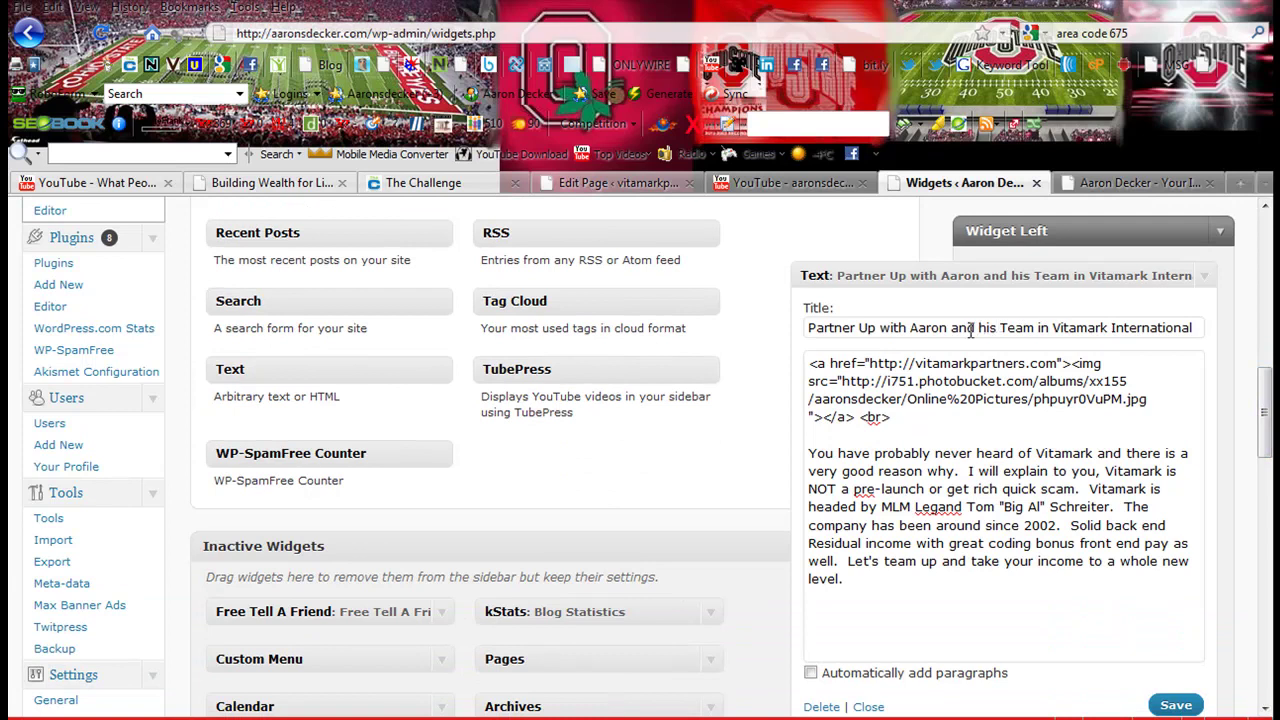
left_click(1159, 174)
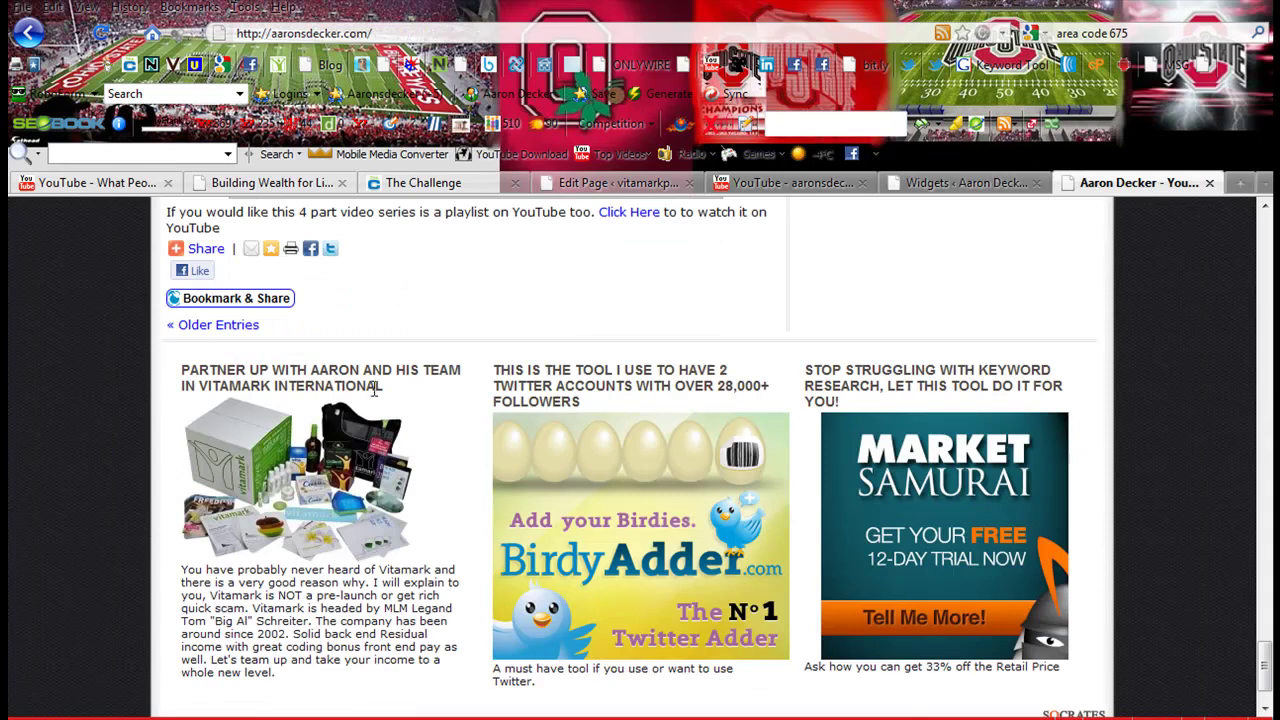
left_click(1010, 180)
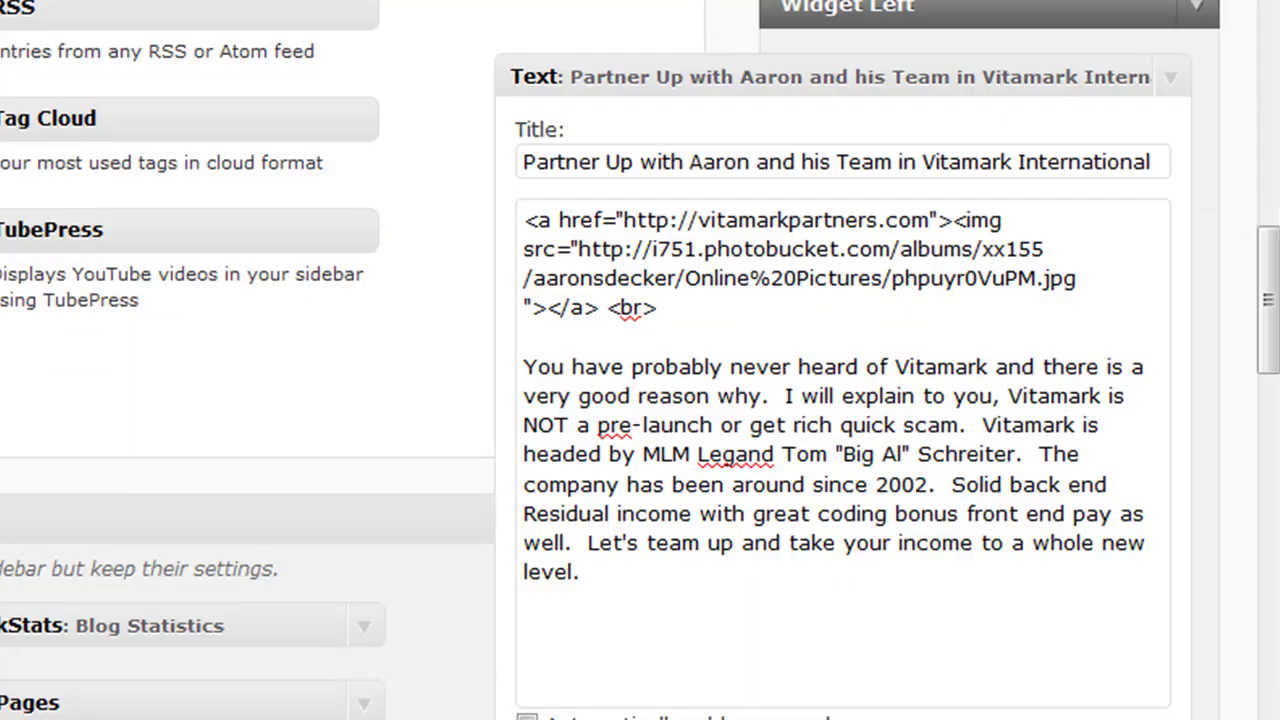
Step: Expand Widget Center's Birdy Adder Text widget and select its banner HTML code
left_click_drag(1268, 300, 1270, 432)
left_click(1192, 338)
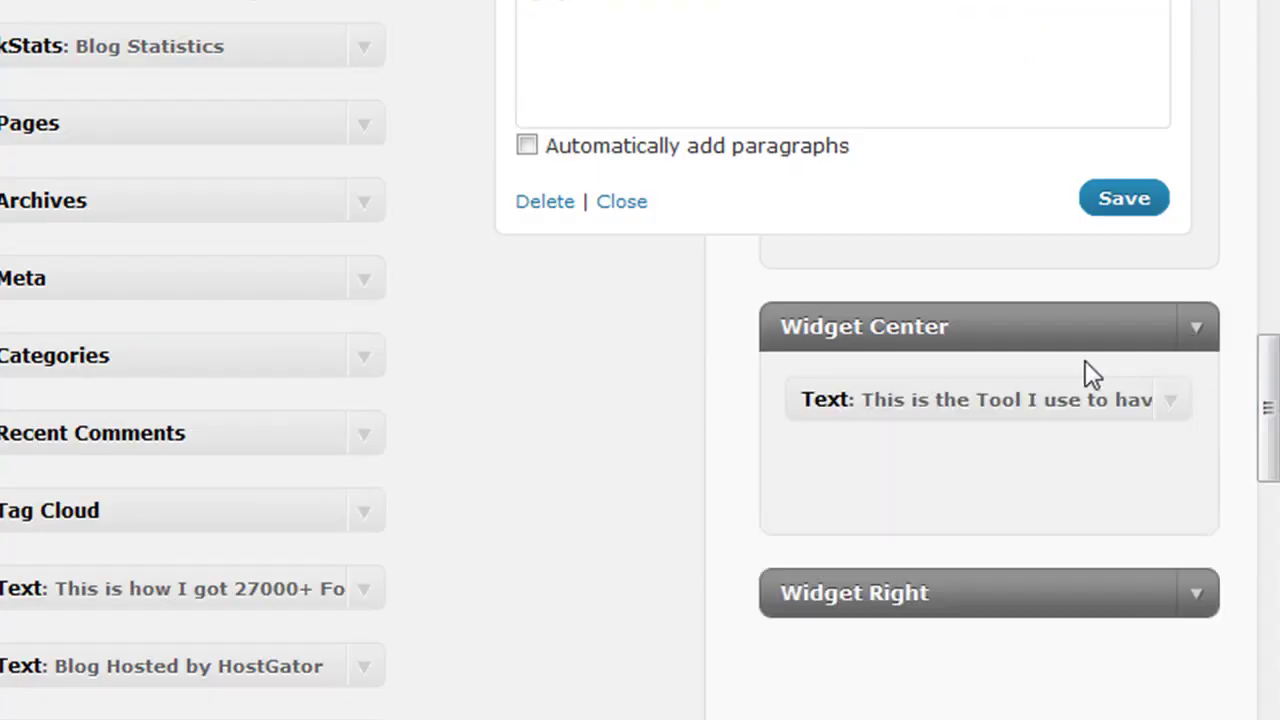
left_click(1176, 403)
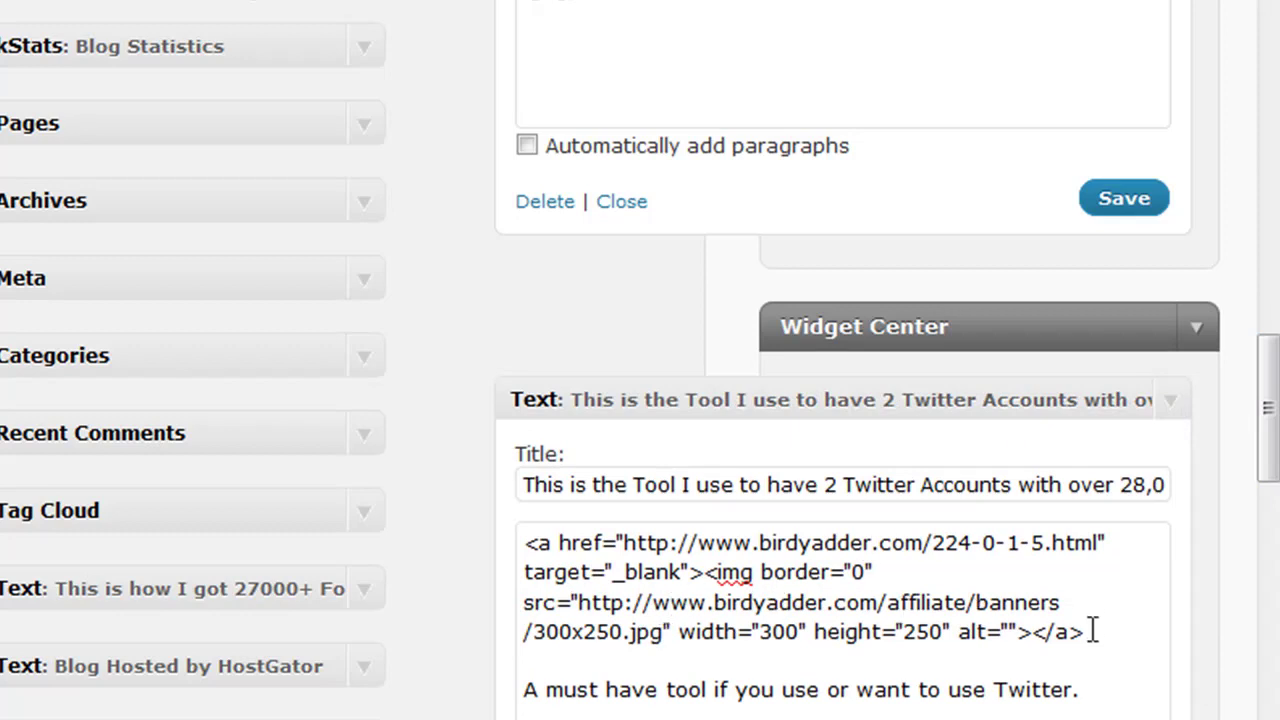
left_click_drag(1093, 631, 457, 529)
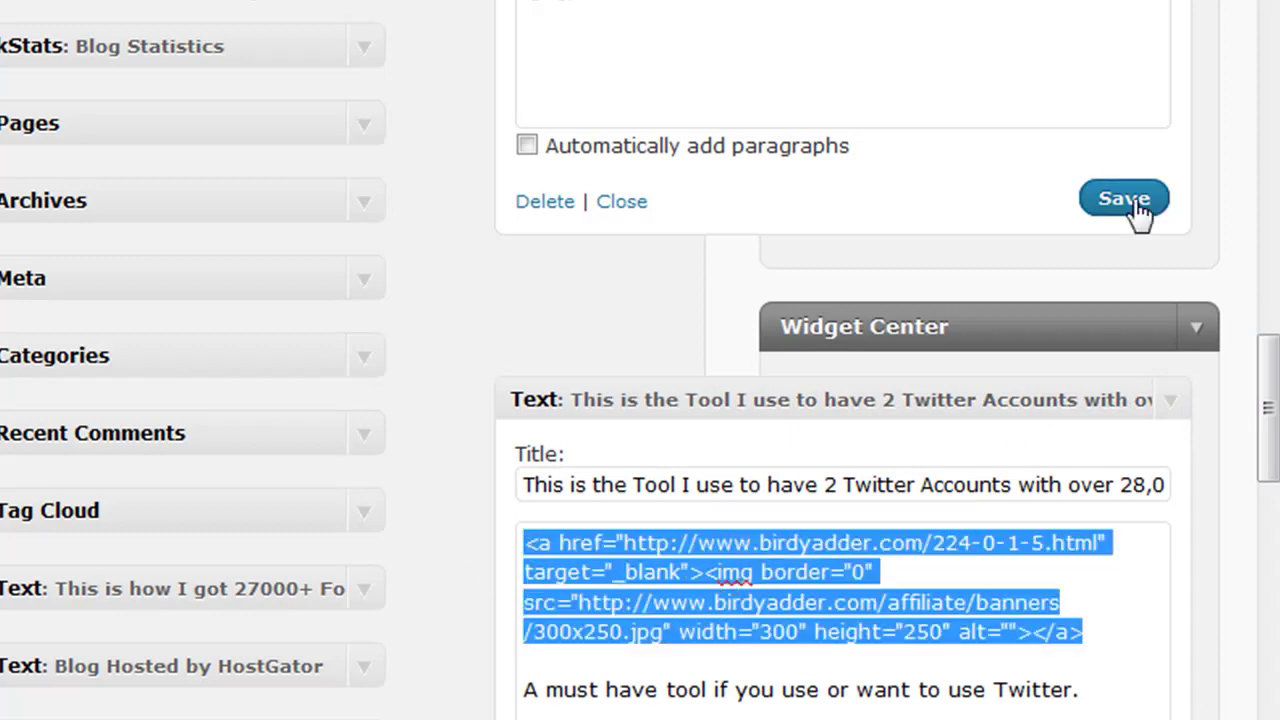
Step: In a new tab, go to birdyadder.com and sign in with the saved affiliate login
key("ctrl+t")
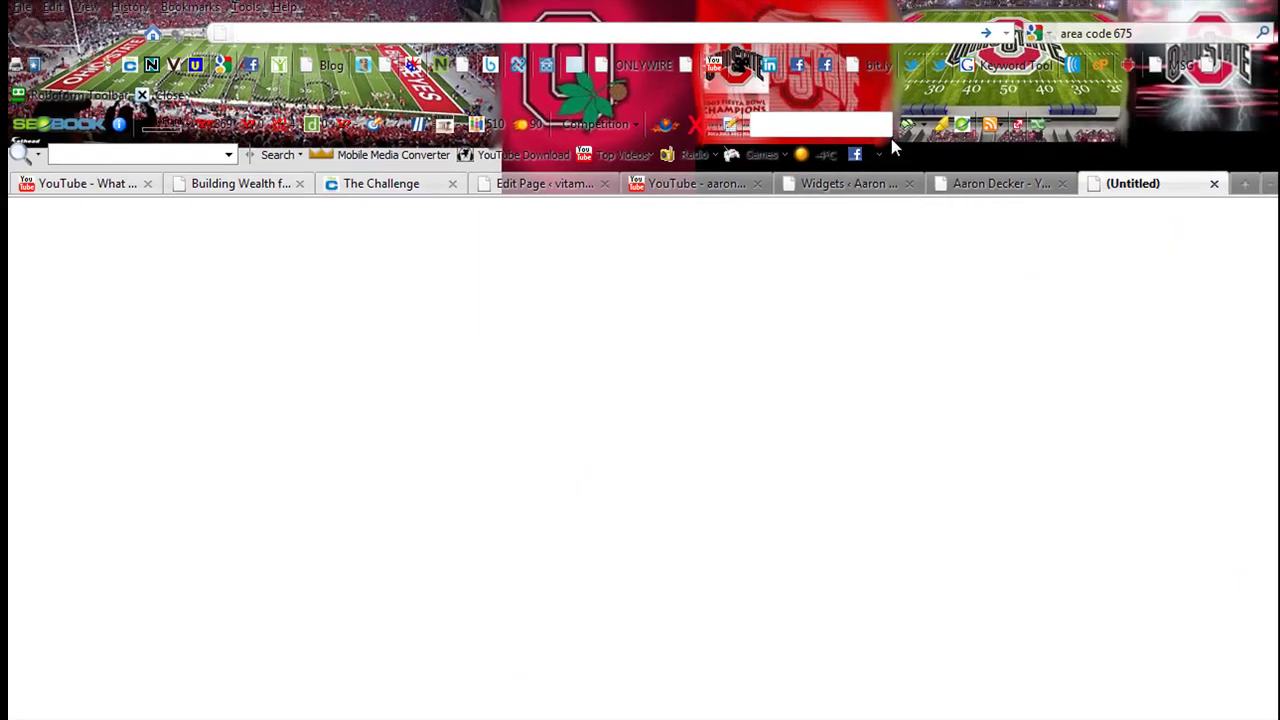
type("birdy")
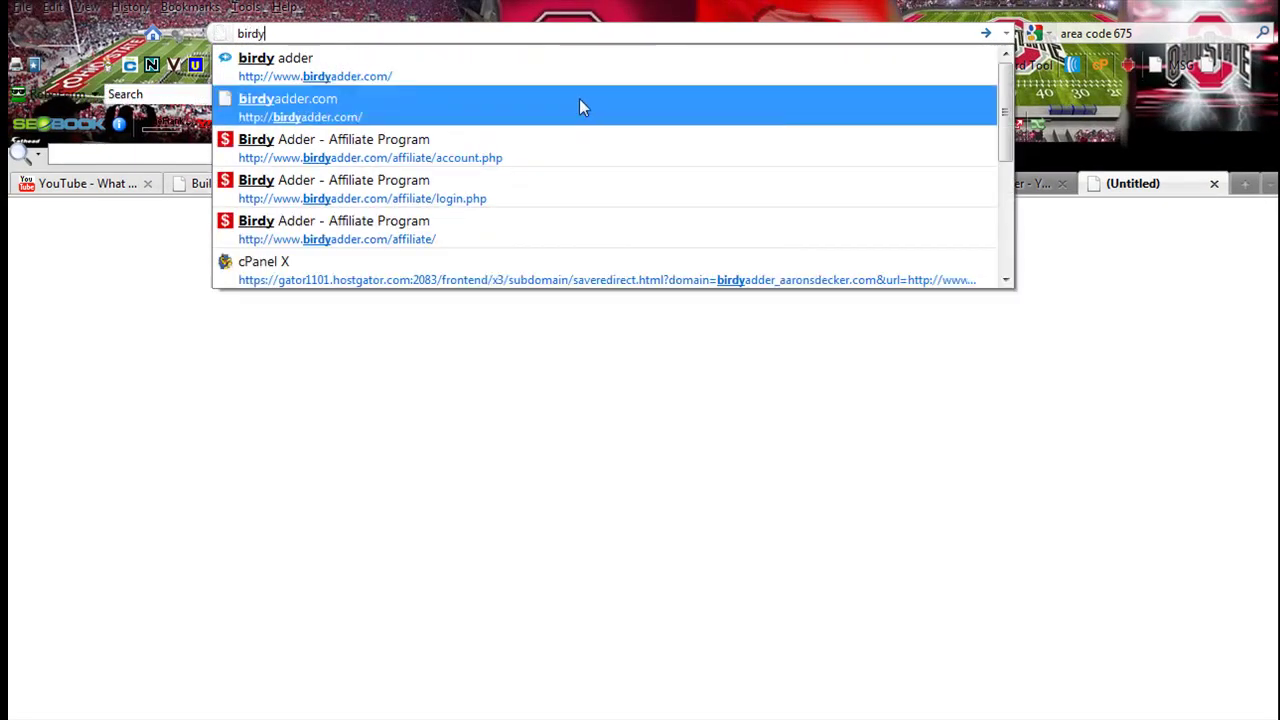
left_click(571, 72)
left_click(378, 94)
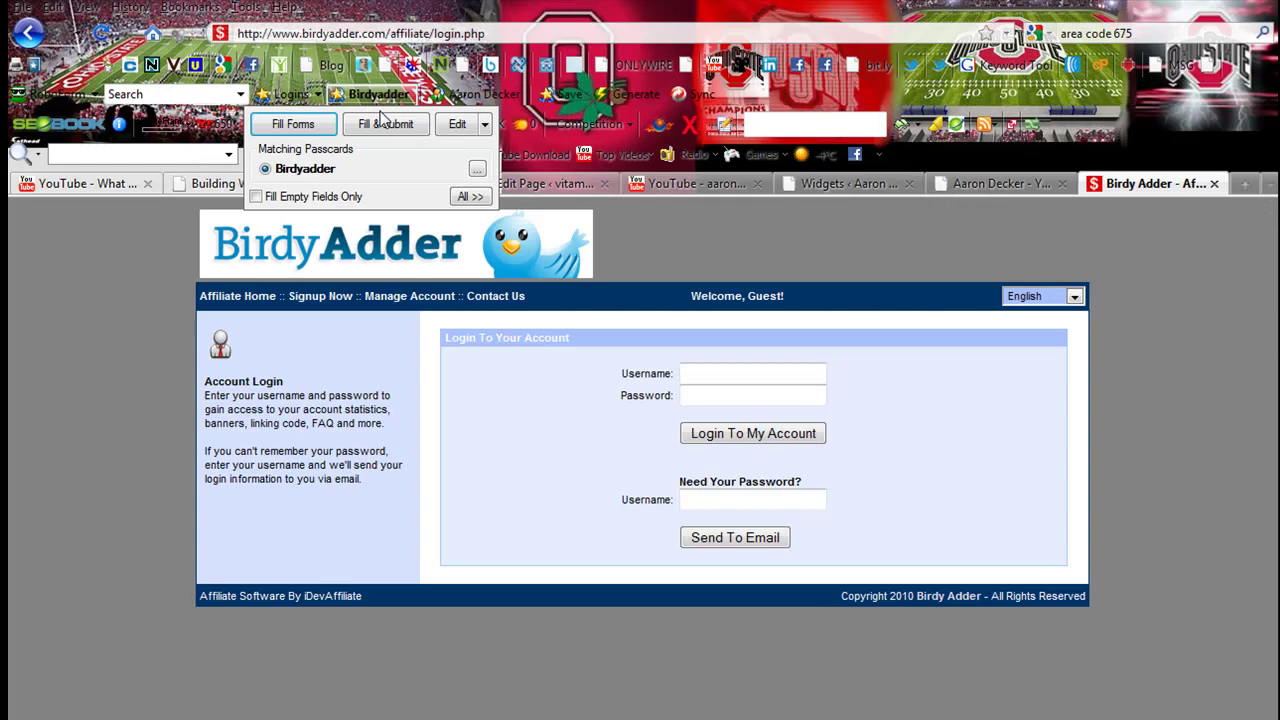
left_click(384, 123)
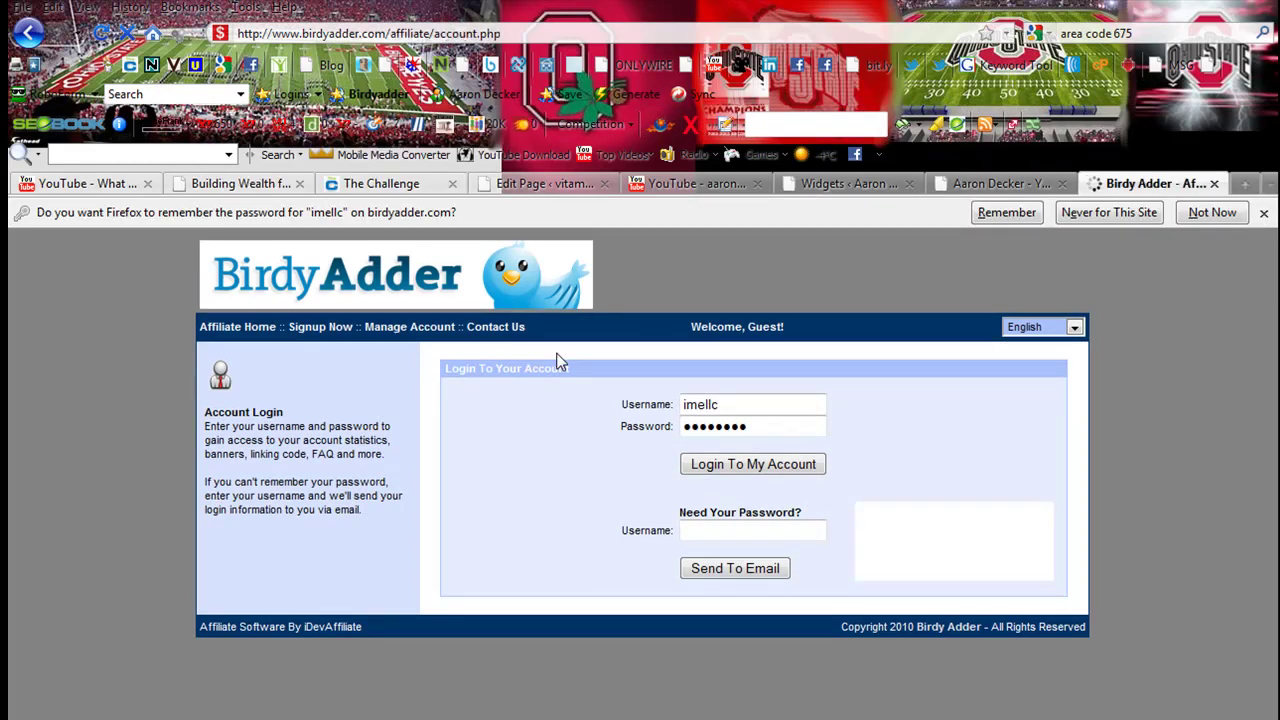
Step: Open the affiliate Banners page and select the 300x250 banner's source code
scroll(733, 475, "down", 2)
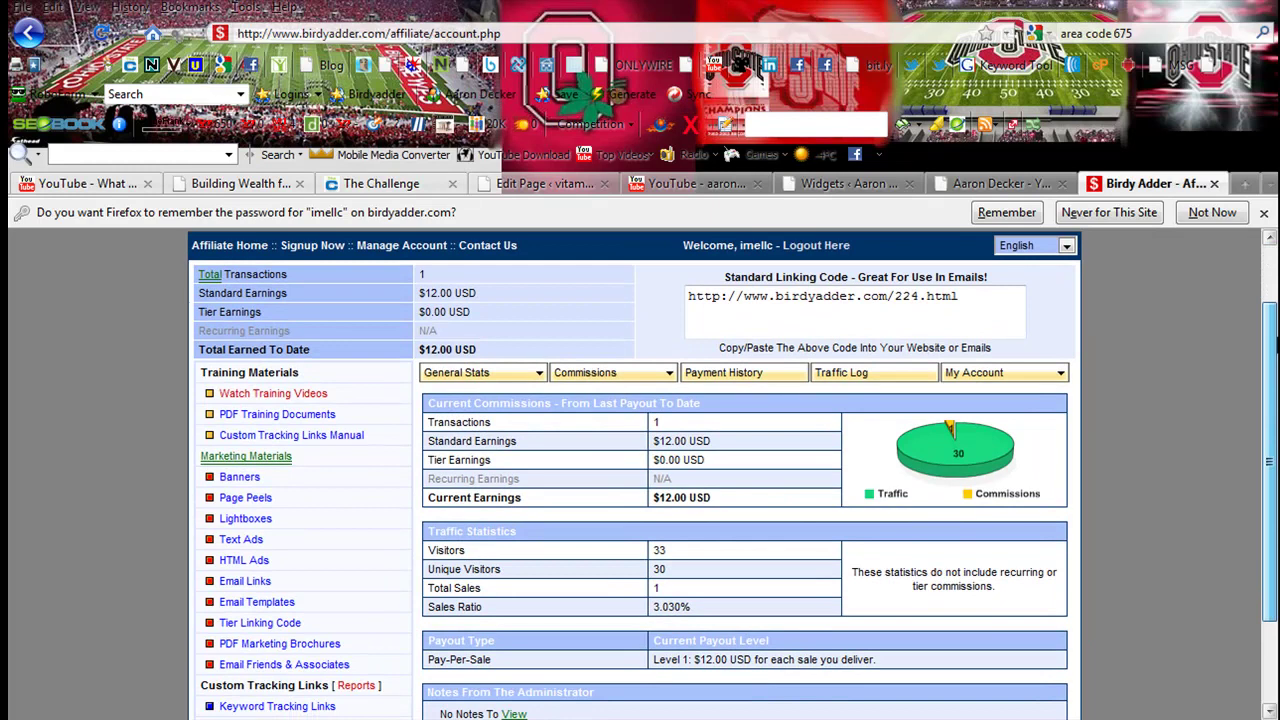
left_click_drag(1276, 345, 1275, 368)
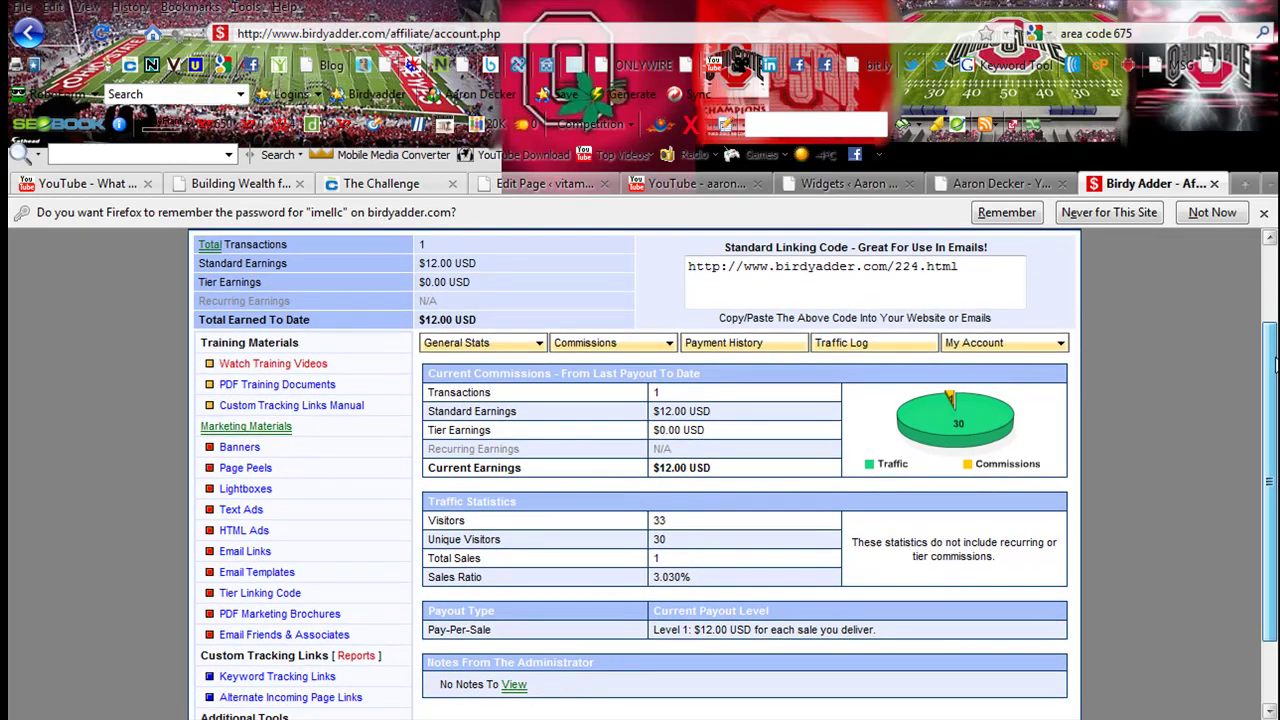
left_click(240, 450)
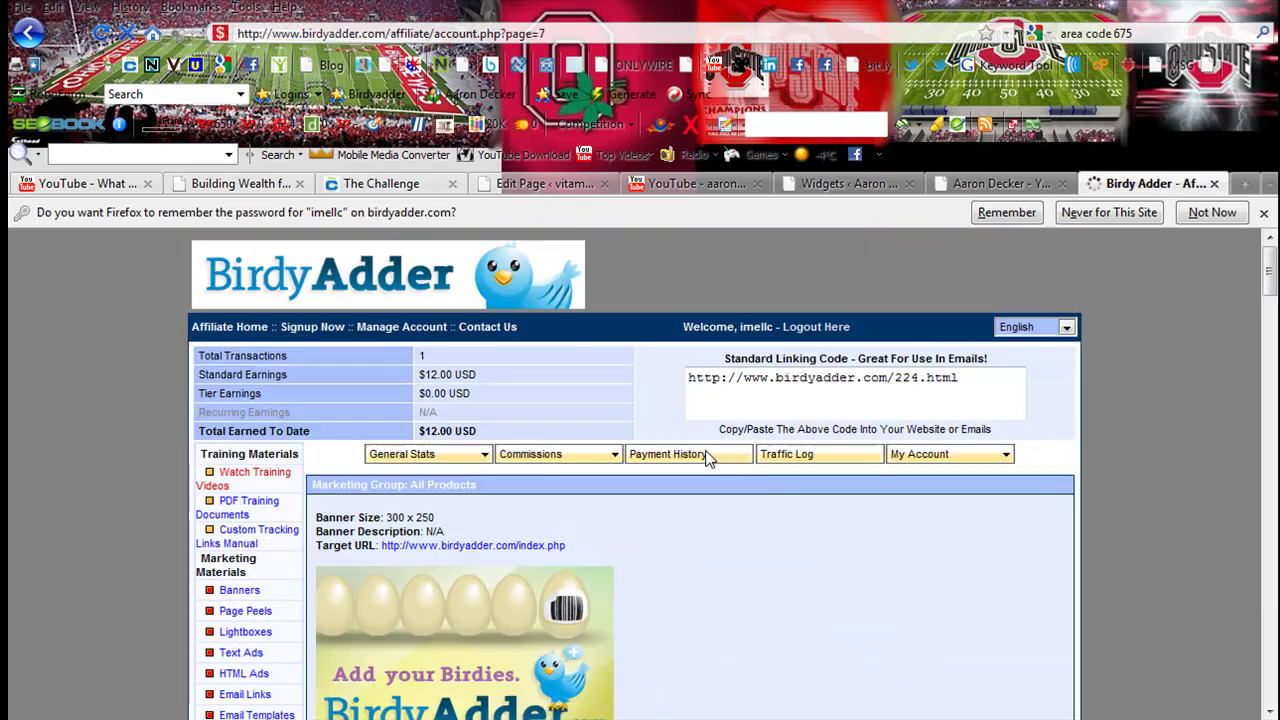
scroll(706, 458, "down", 5)
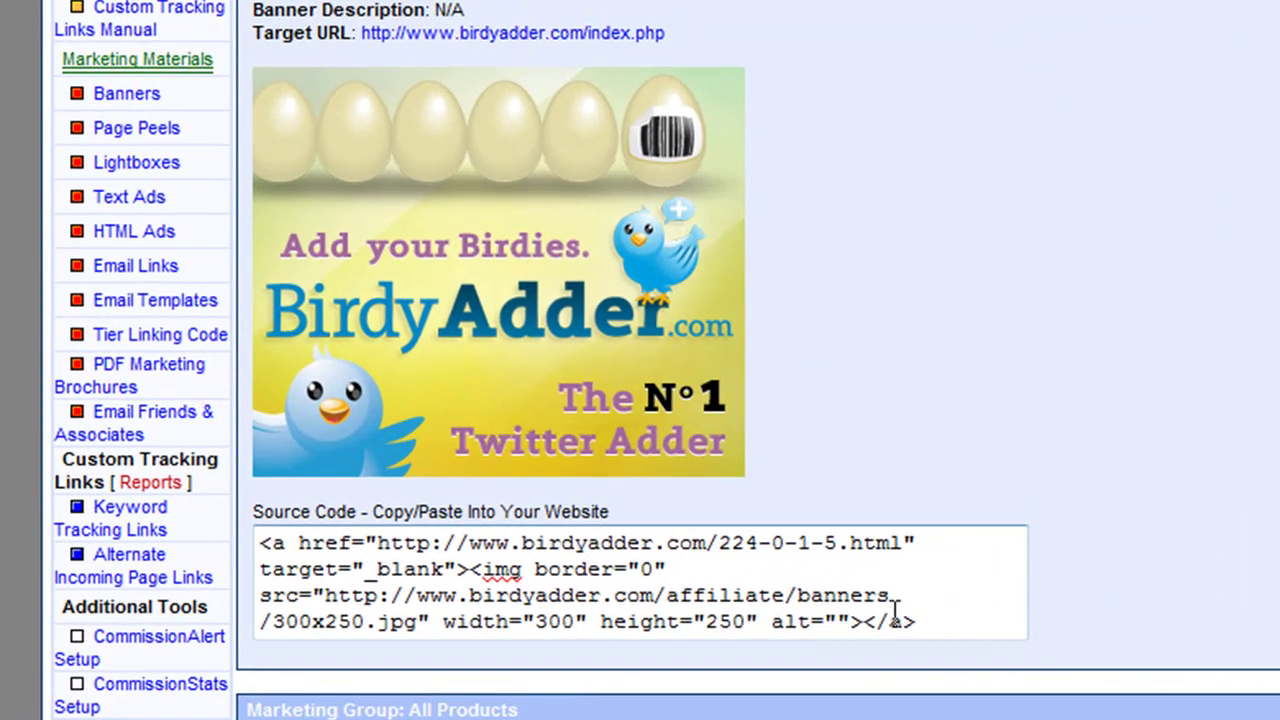
left_click_drag(907, 617, 202, 455)
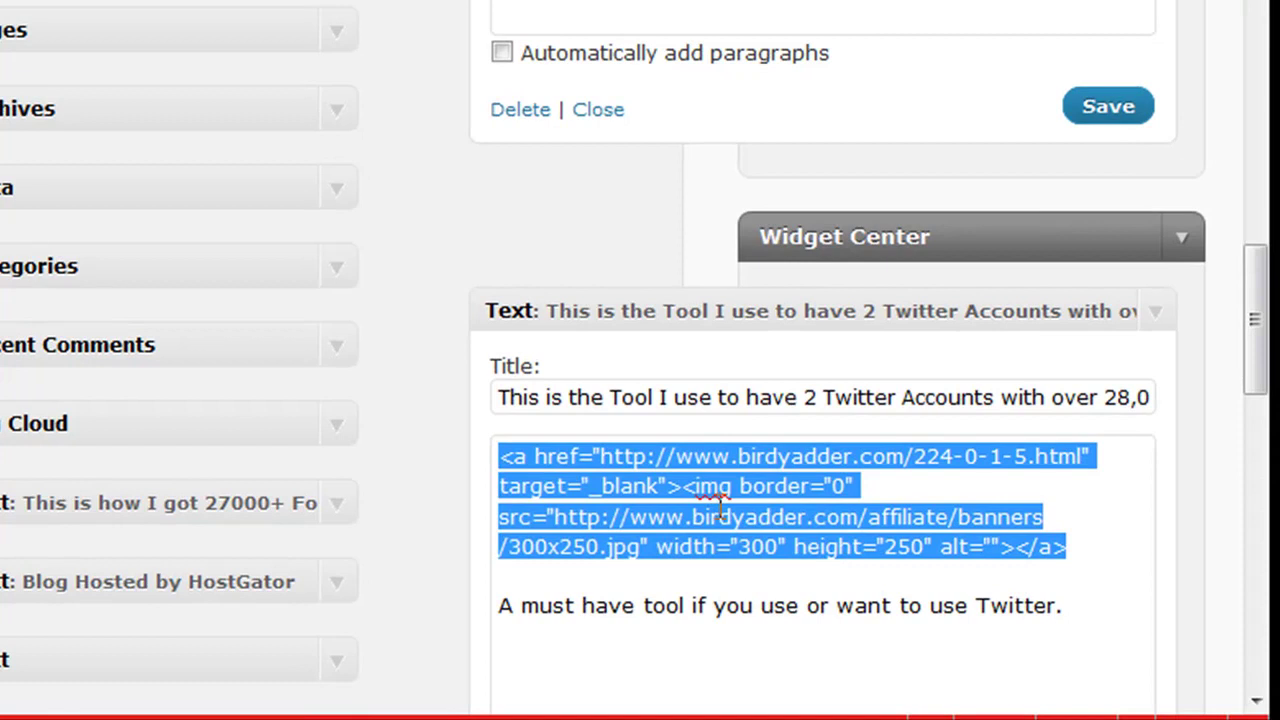
left_click(719, 505)
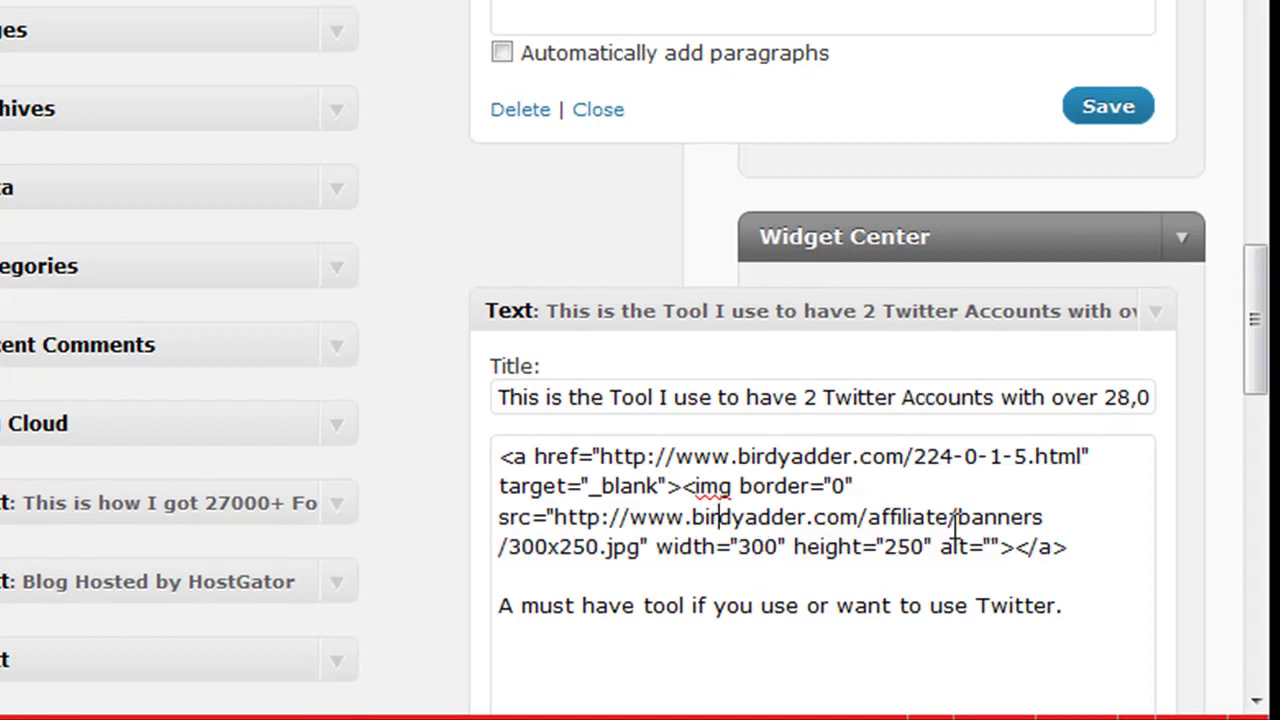
left_click_drag(1259, 323, 1260, 362)
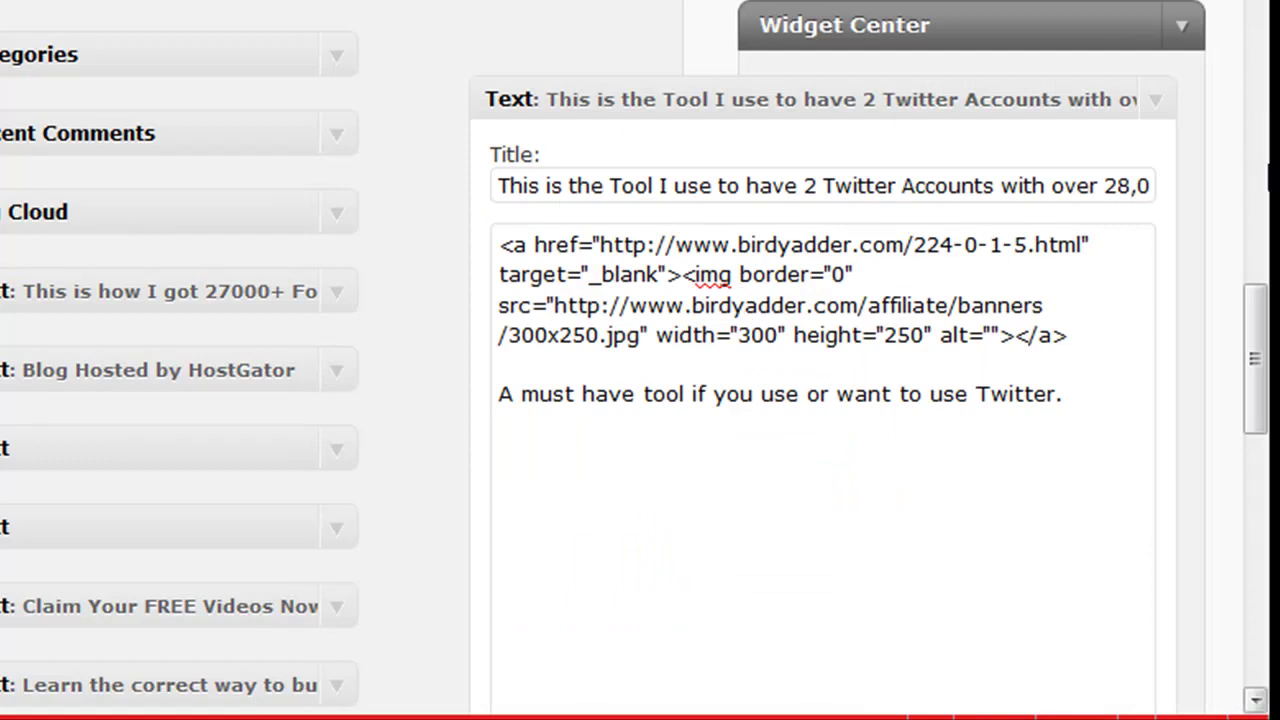
left_click_drag(1265, 336, 1261, 428)
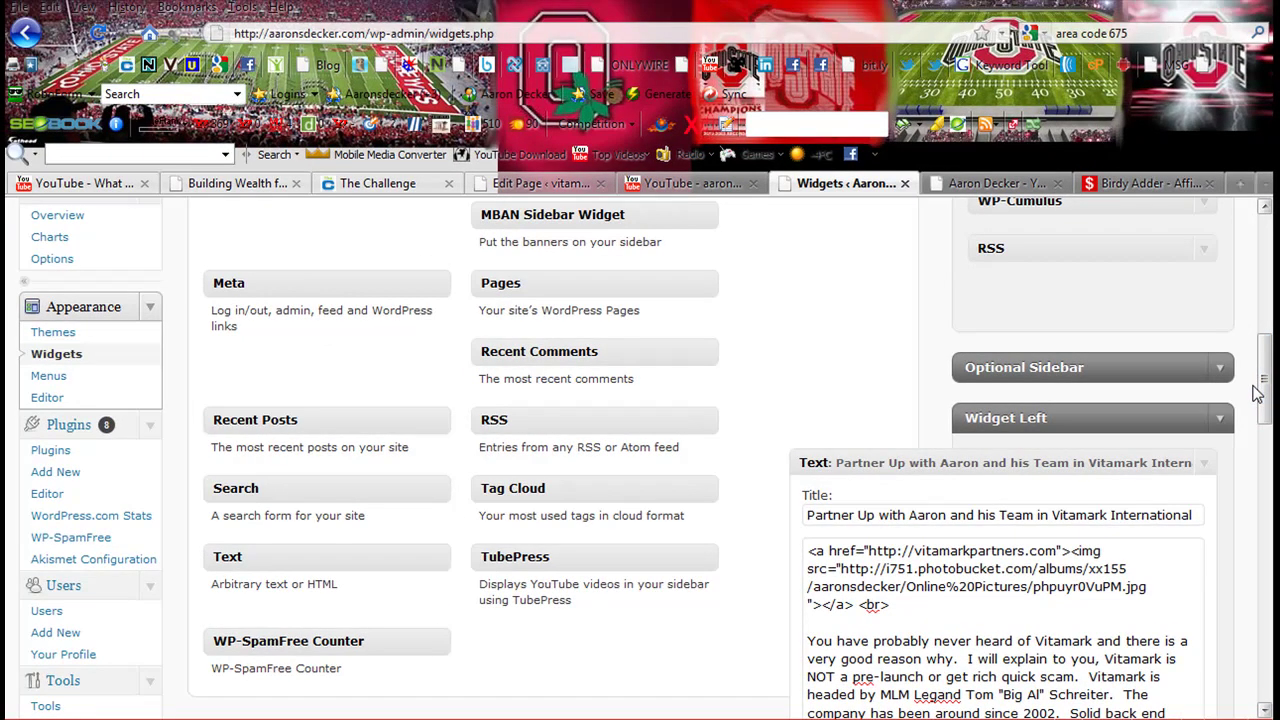
Step: Drag a new Text widget from Available Widgets into the Primary Sidebar
mouse_move(1257, 393)
left_mouse_down()
mouse_move(1262, 455)
mouse_move(1263, 290)
mouse_move(1265, 388)
left_mouse_up()
left_click_drag(329, 500, 1091, 360)
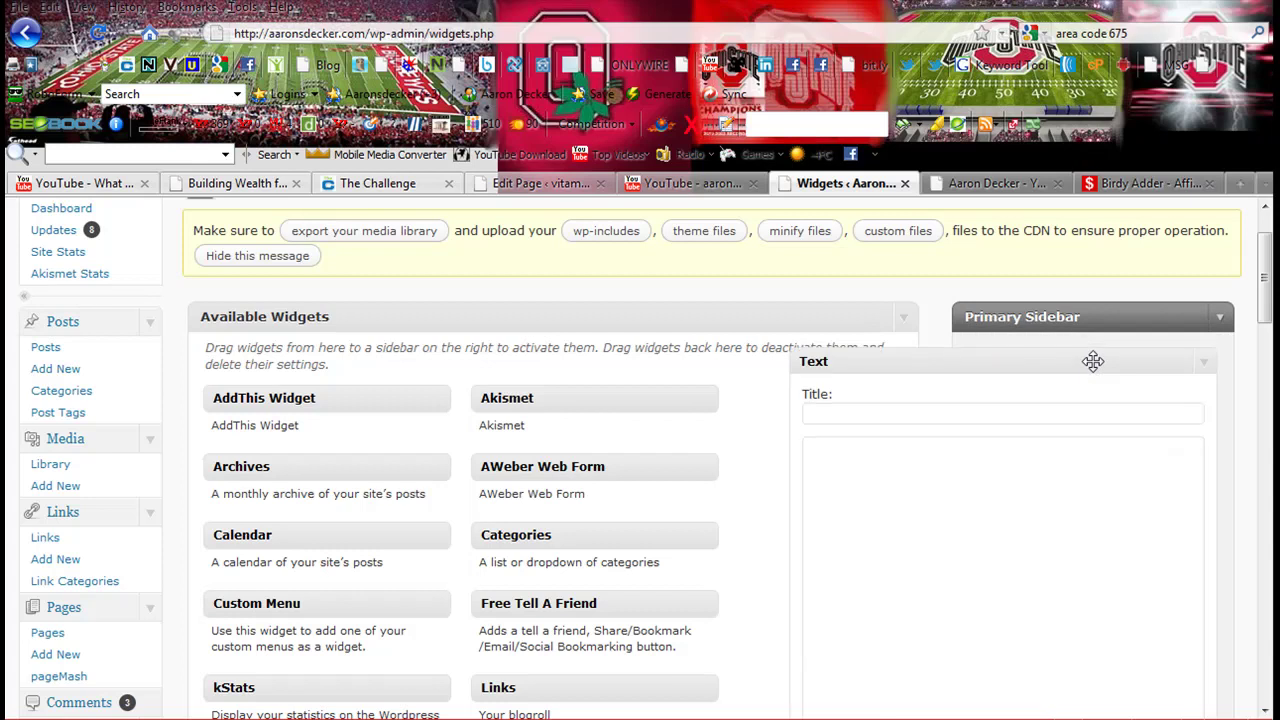
Step: Highlight the BirdyAdder banner link HTML in the Twitter Text widget
left_click(1100, 183)
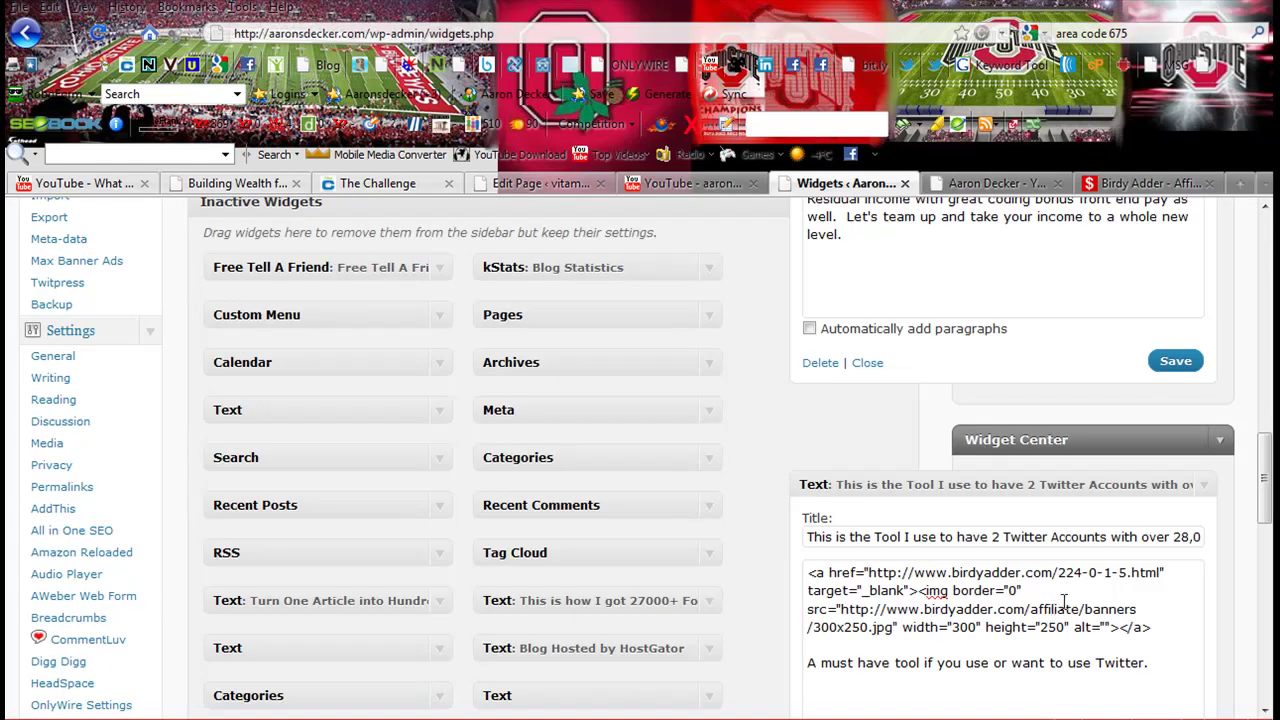
left_click_drag(1169, 634, 800, 568)
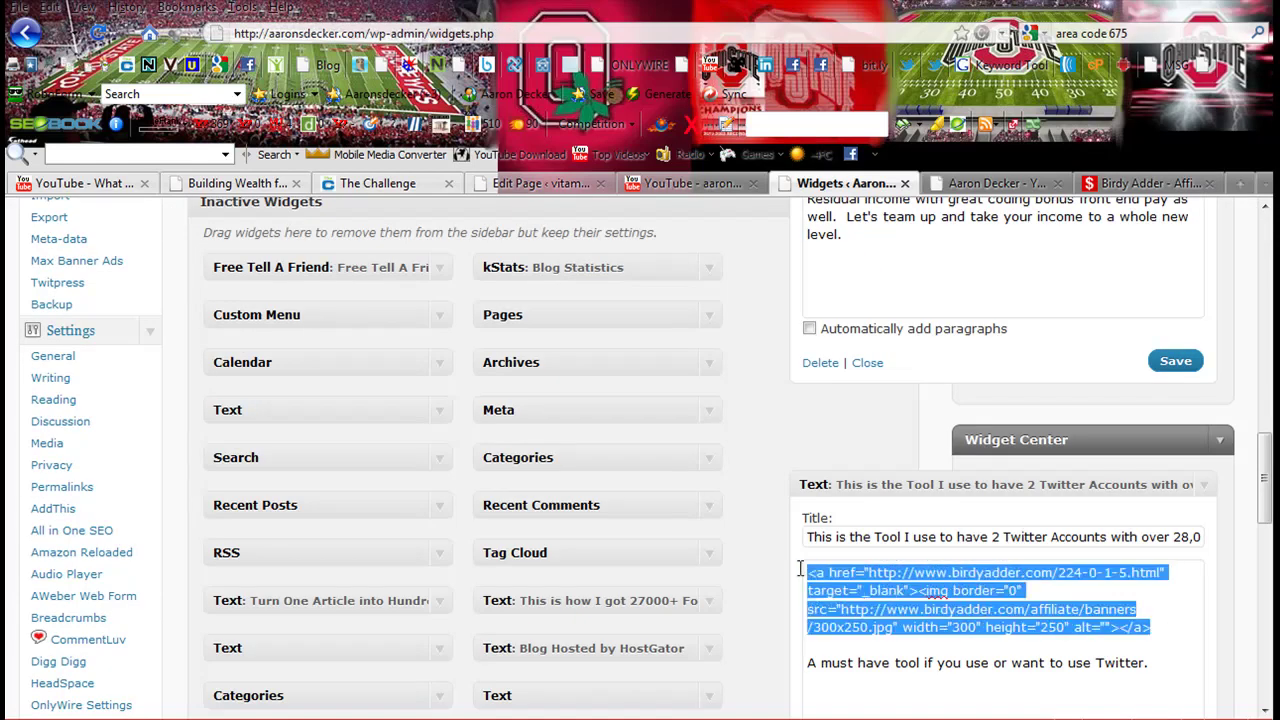
scroll(1265, 478, "down", 3)
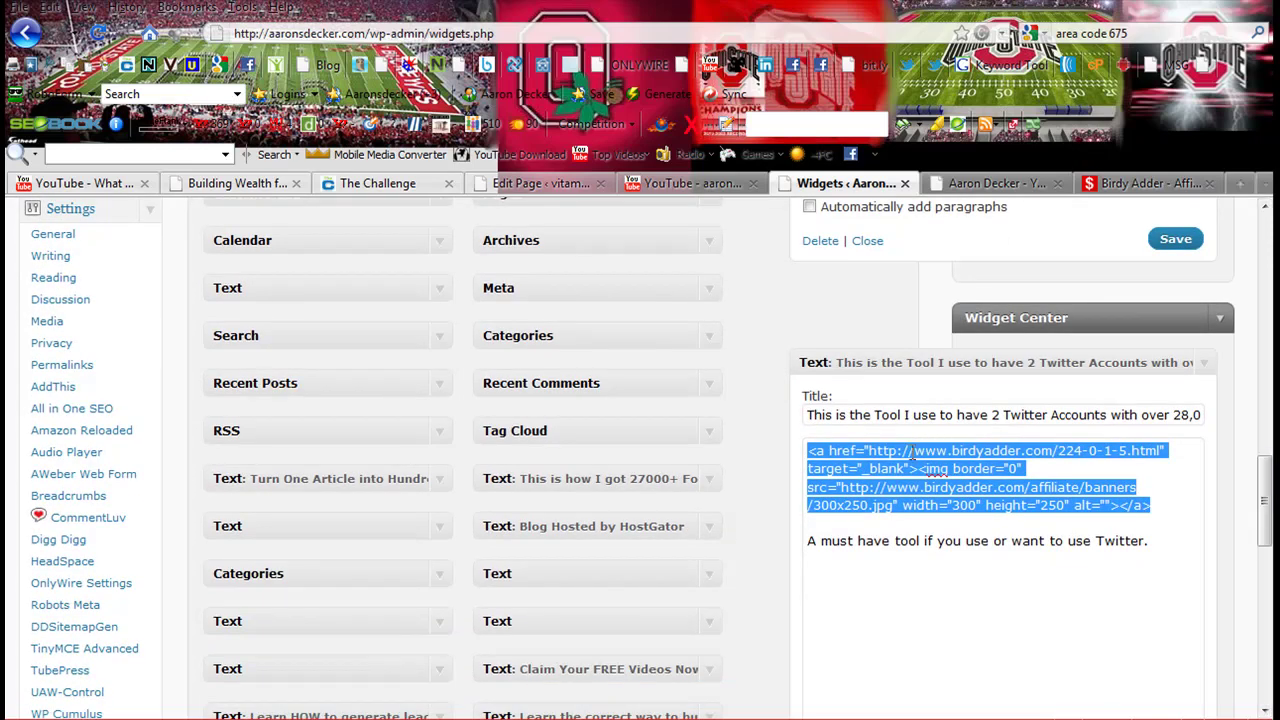
left_click_drag(1266, 535, 1268, 435)
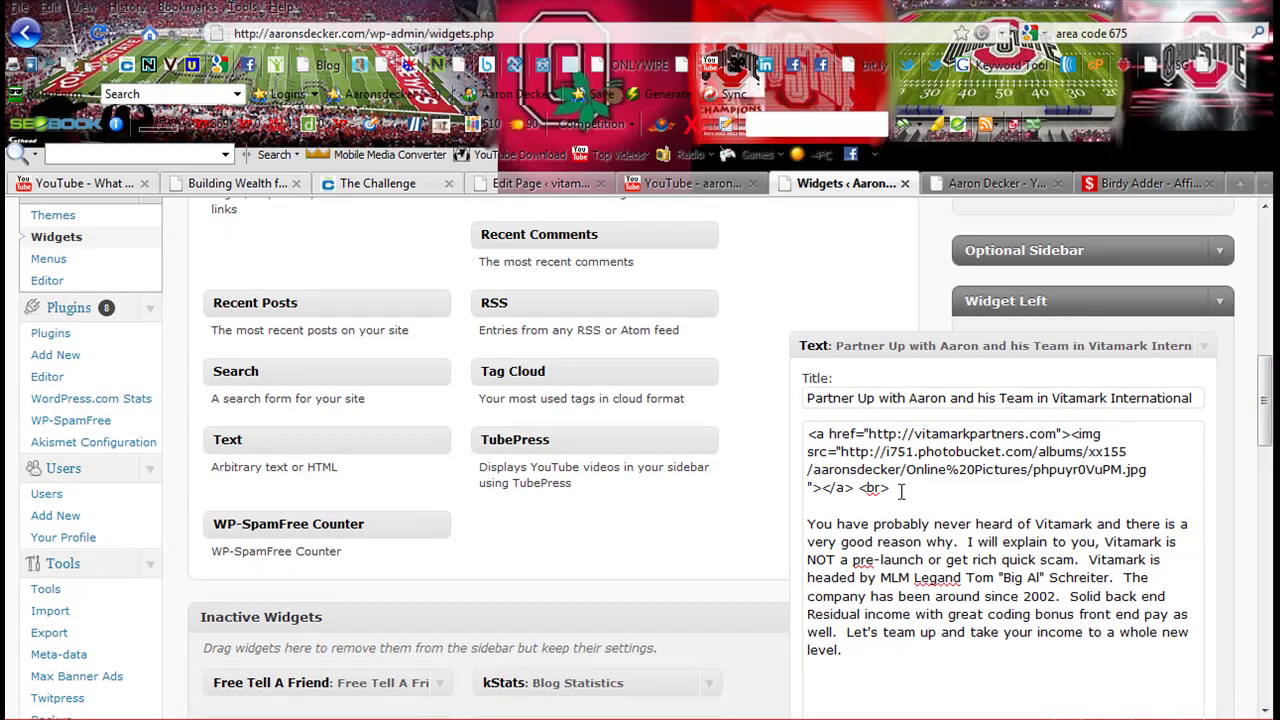
Step: Highlight the Partner Up widget's Vitamark banner code and its image part
left_click_drag(873, 487, 808, 434)
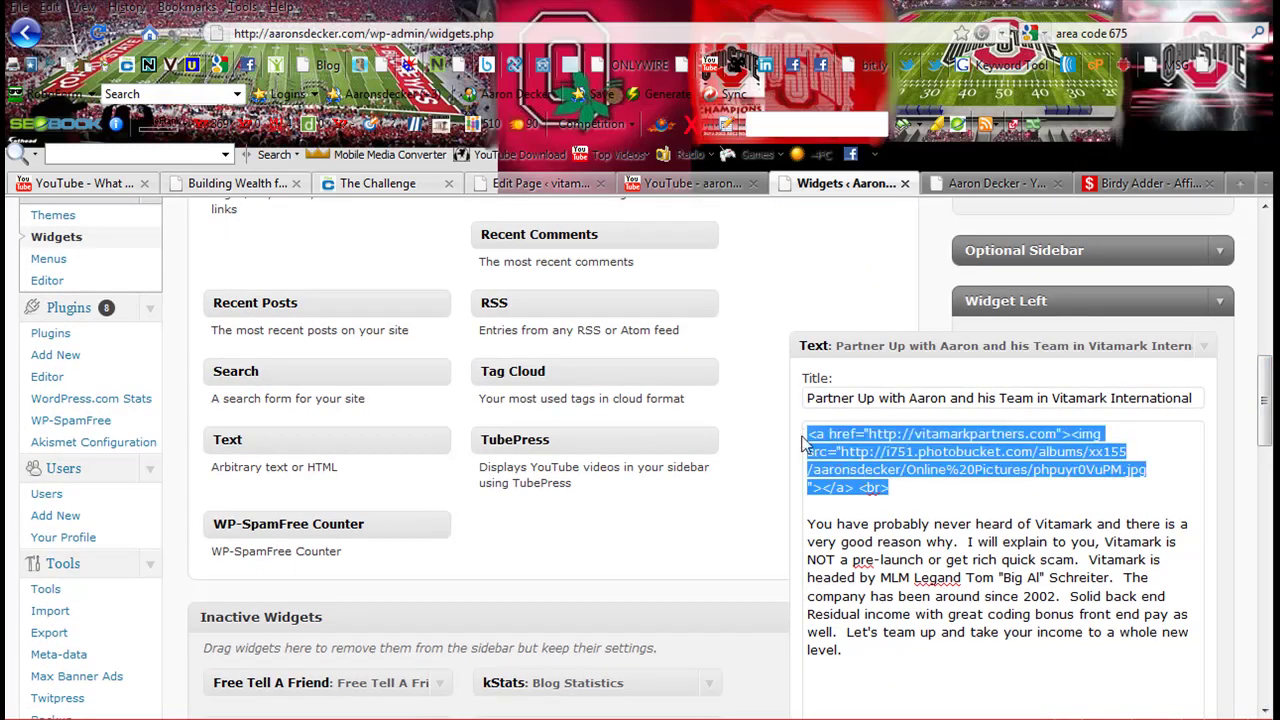
left_click(840, 447)
left_click_drag(897, 487, 800, 445)
left_click(861, 453)
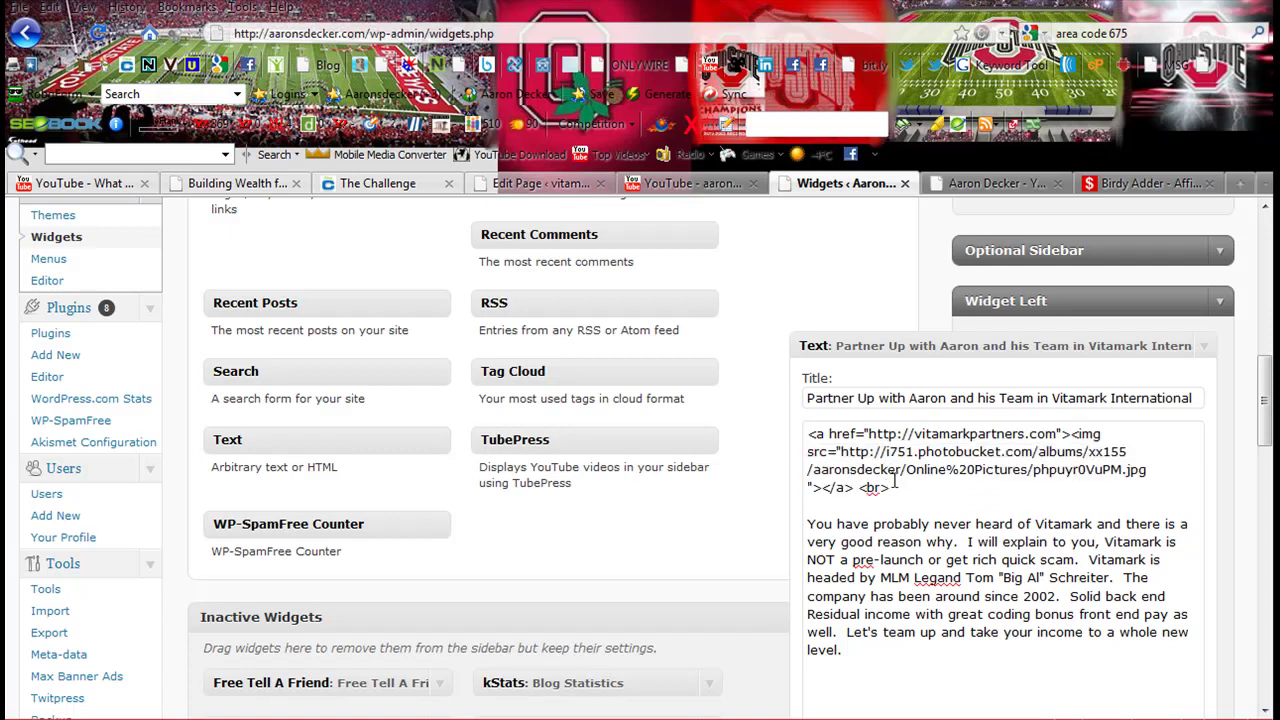
Step: Scroll the aaronsdecker.com homepage down to the Vitamark, BirdyAdder and Market Samurai footer columns
left_click(990, 183)
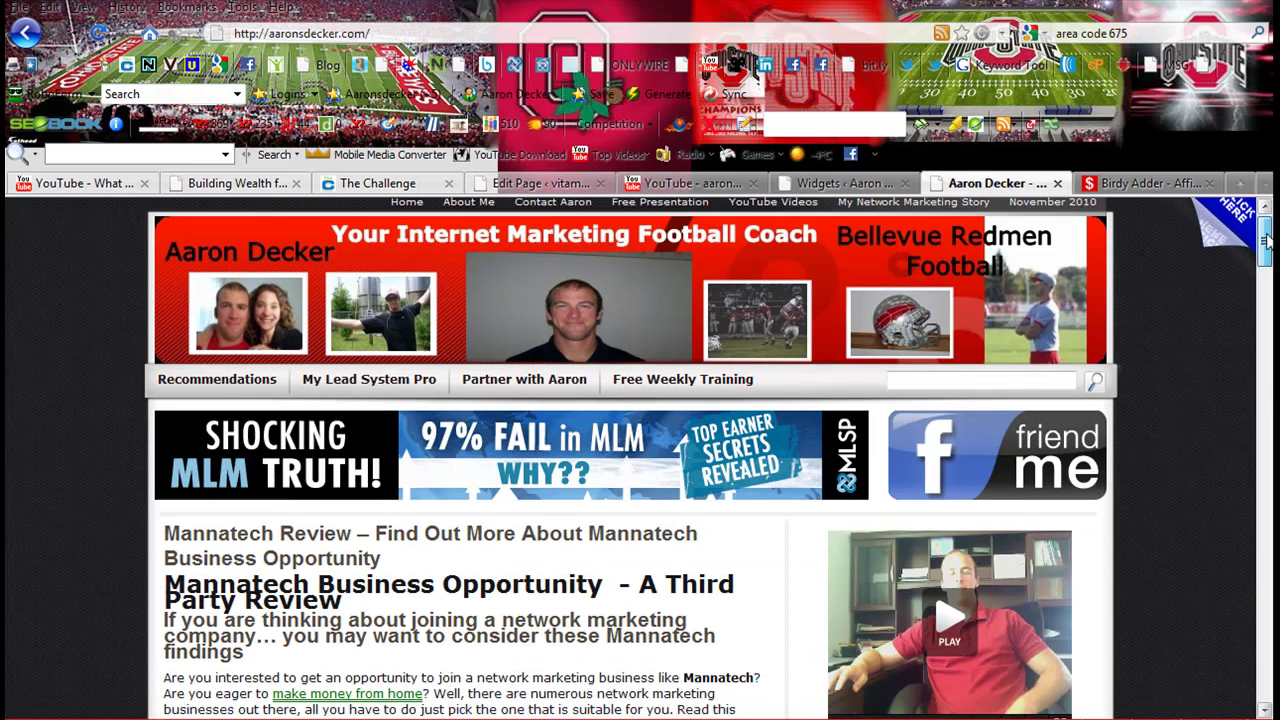
left_click_drag(1265, 240, 1265, 690)
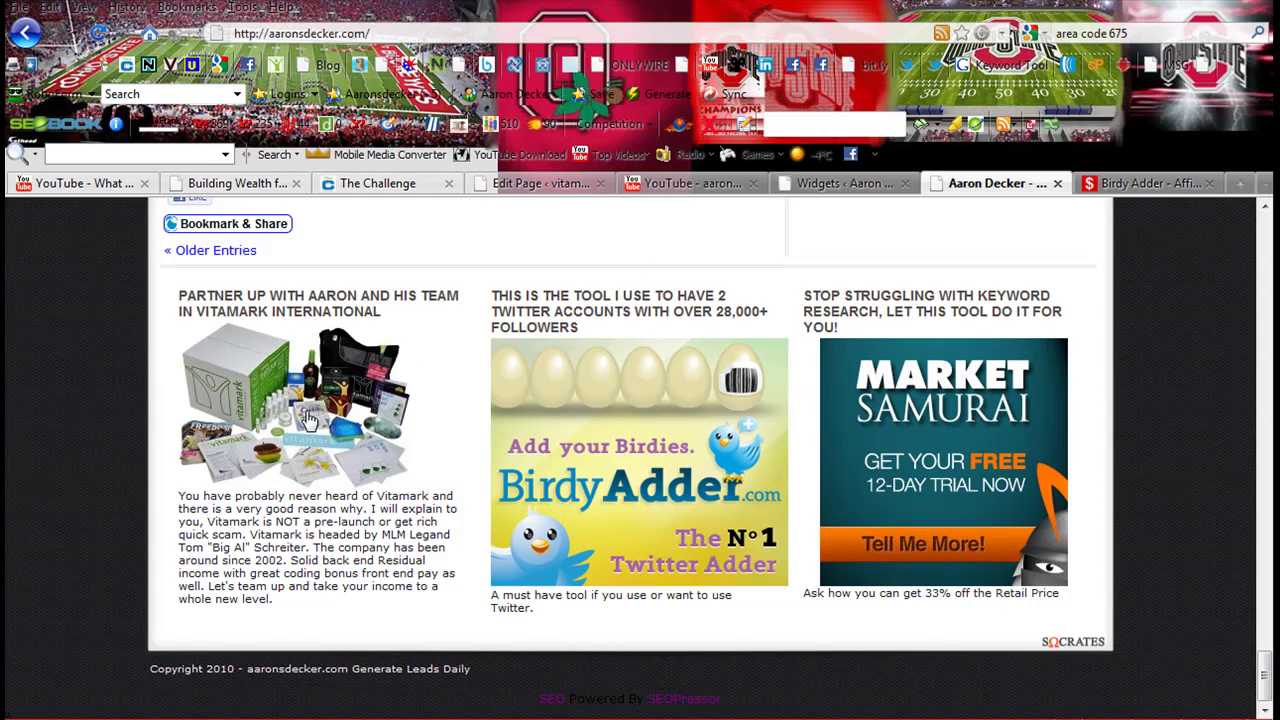
Step: Load photobucket.com in a new browser tab
left_click(1240, 183)
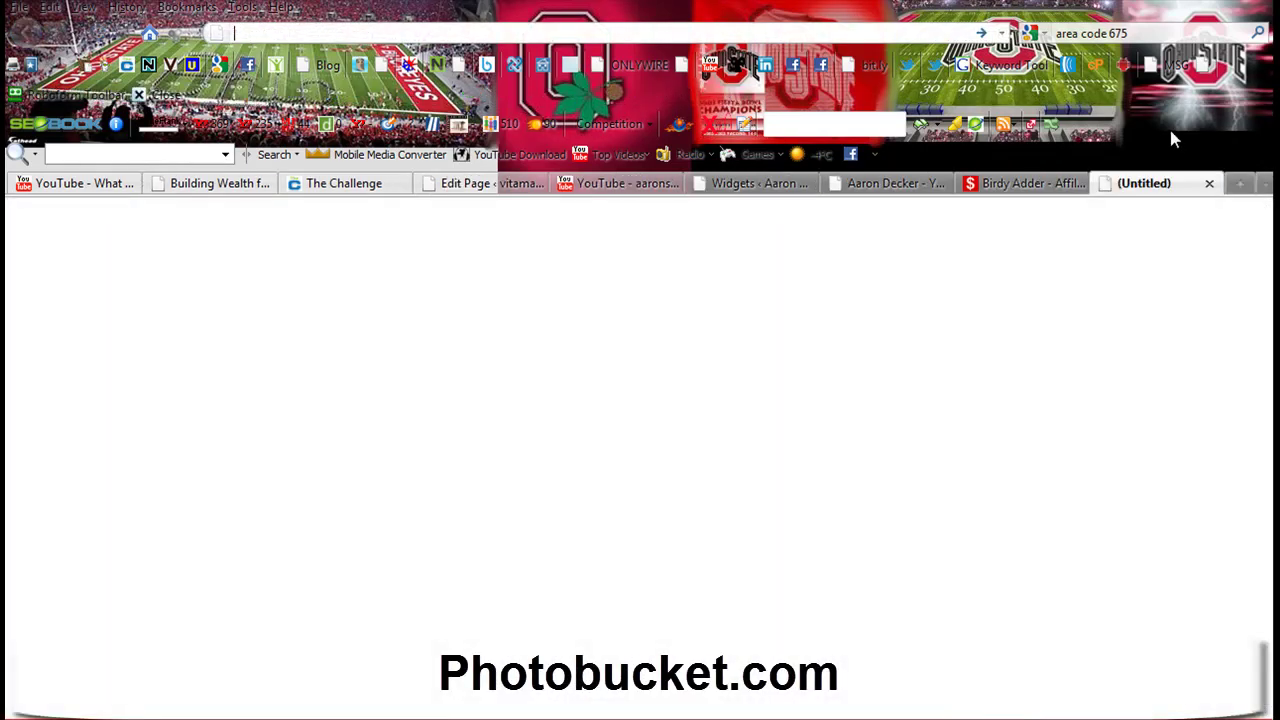
type("phop")
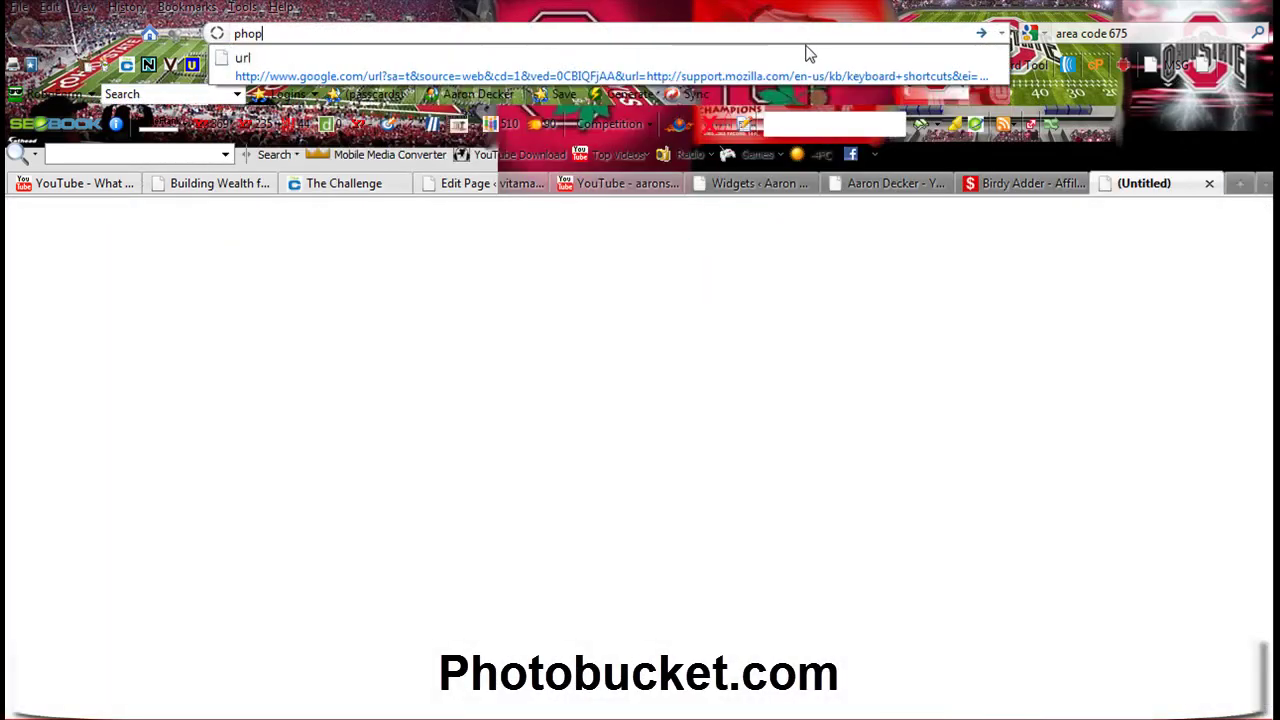
key("BackSpace")
type("t")
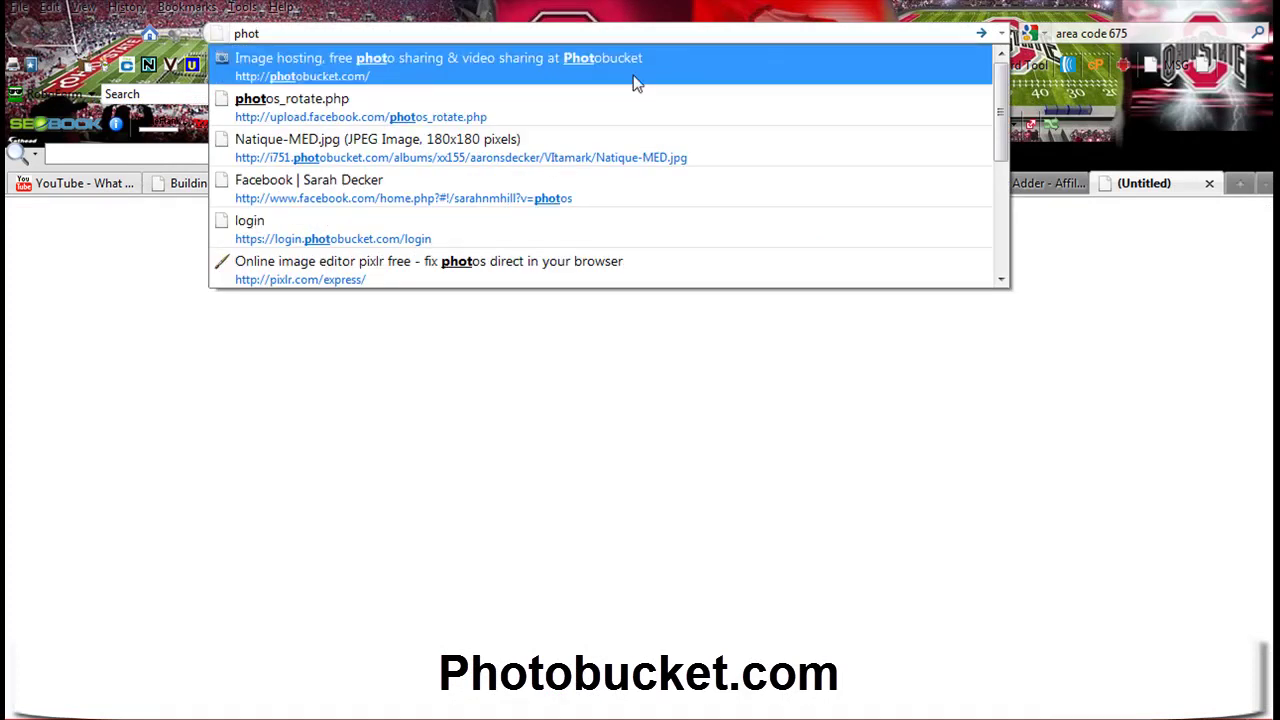
key("Down")
key("Return")
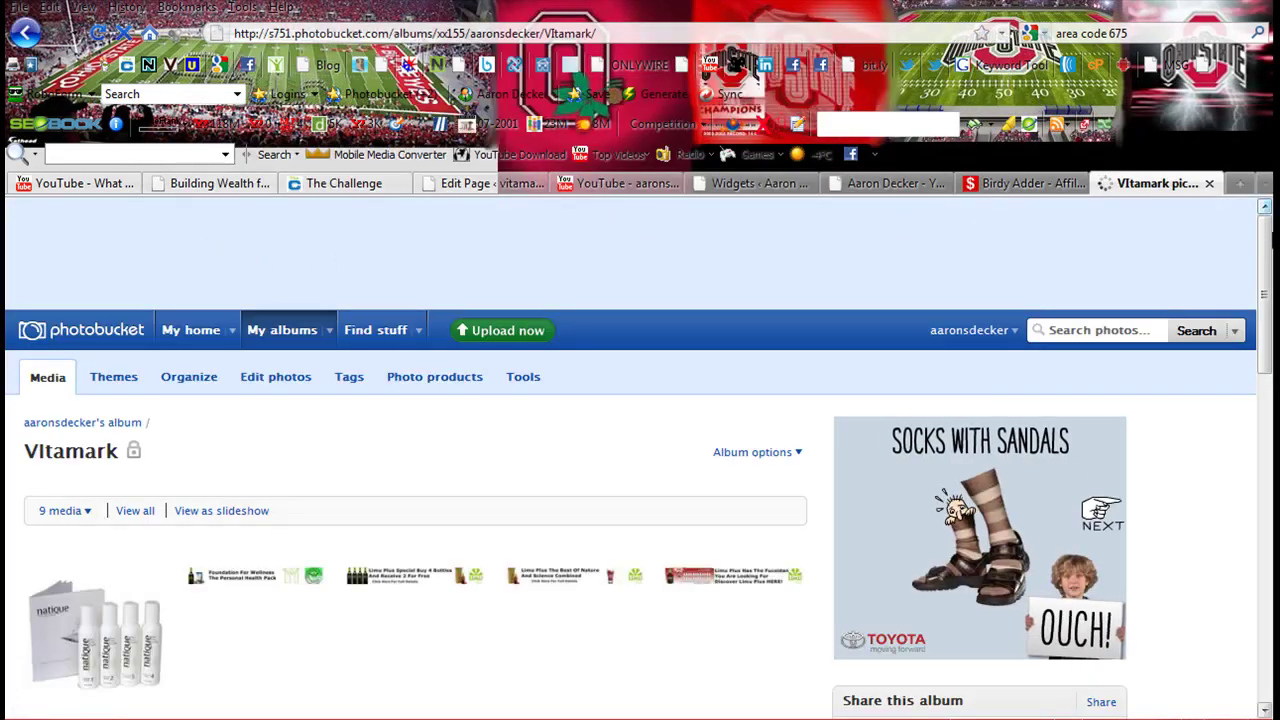
Step: Open the Vitamark album and copy a banner image's Direct link
left_click_drag(1270, 255, 1267, 285)
mouse_move(1268, 338)
left_mouse_down()
mouse_move(1268, 503)
mouse_move(1271, 328)
left_mouse_up()
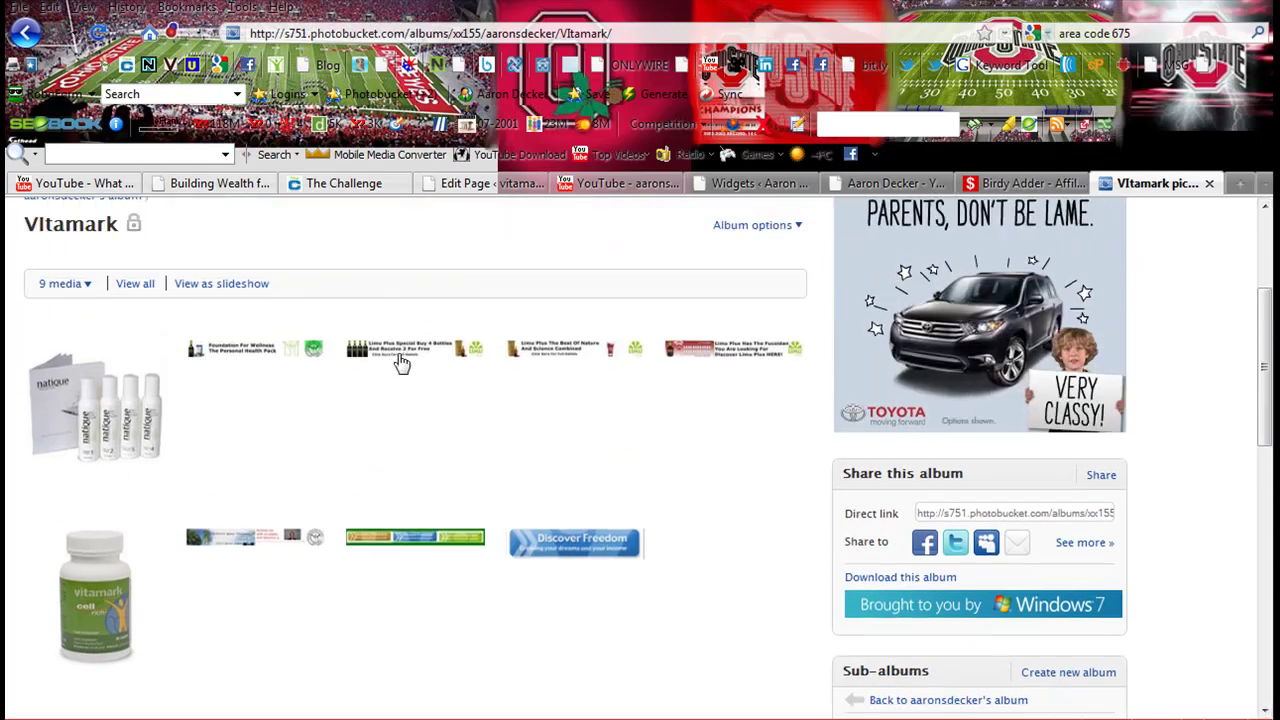
mouse_move(397, 360)
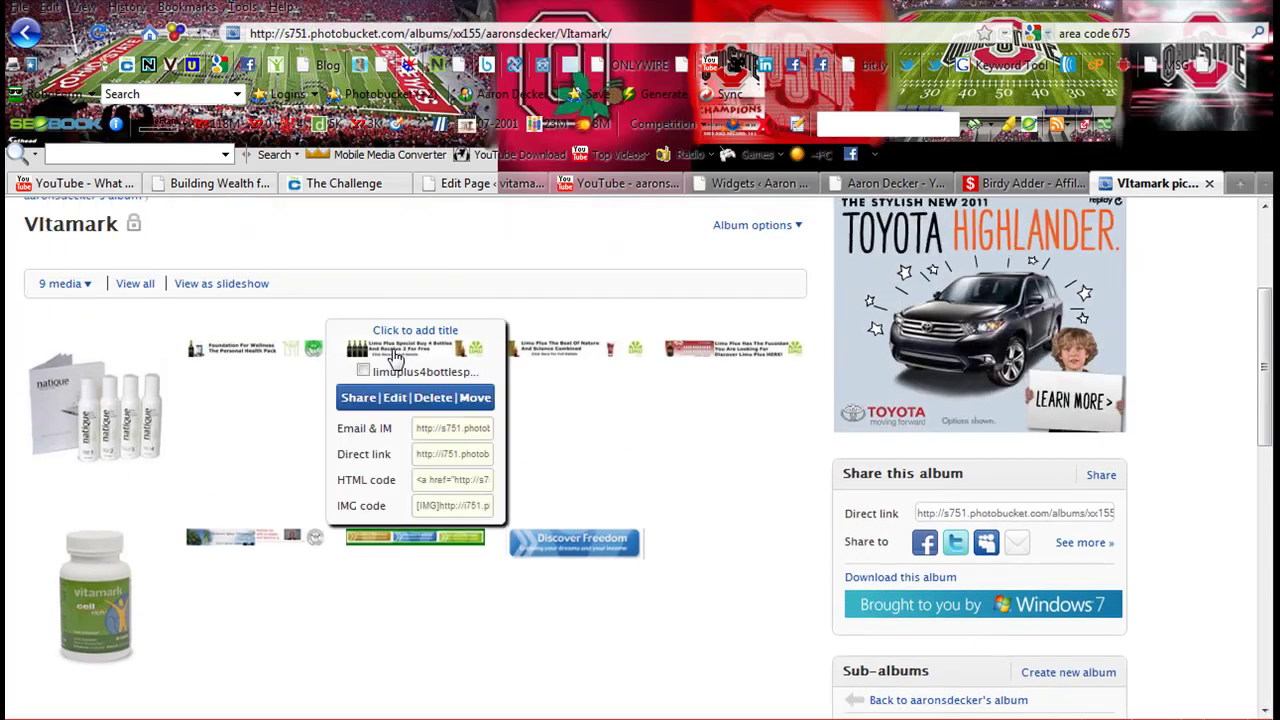
left_click(433, 458)
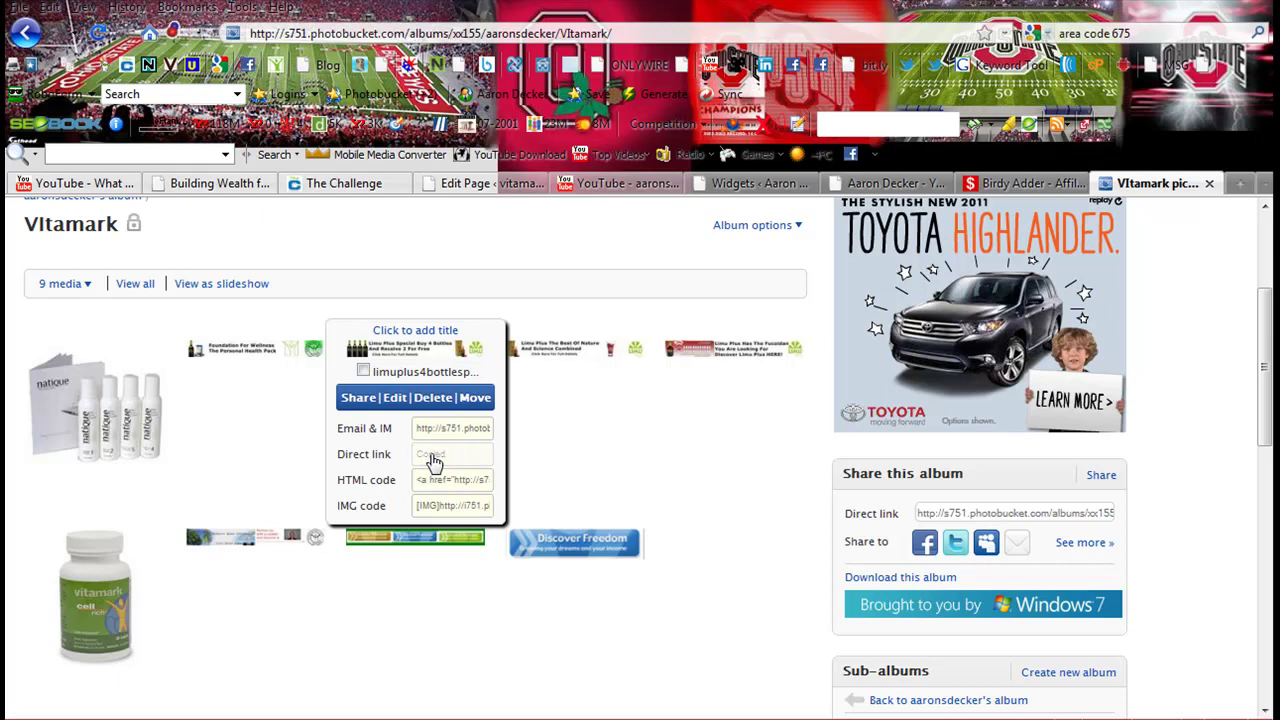
Step: Back on the Widgets page, select the phpuyr0VuPM.jpg image address in the Partner Up code
left_click(887, 185)
left_click(758, 183)
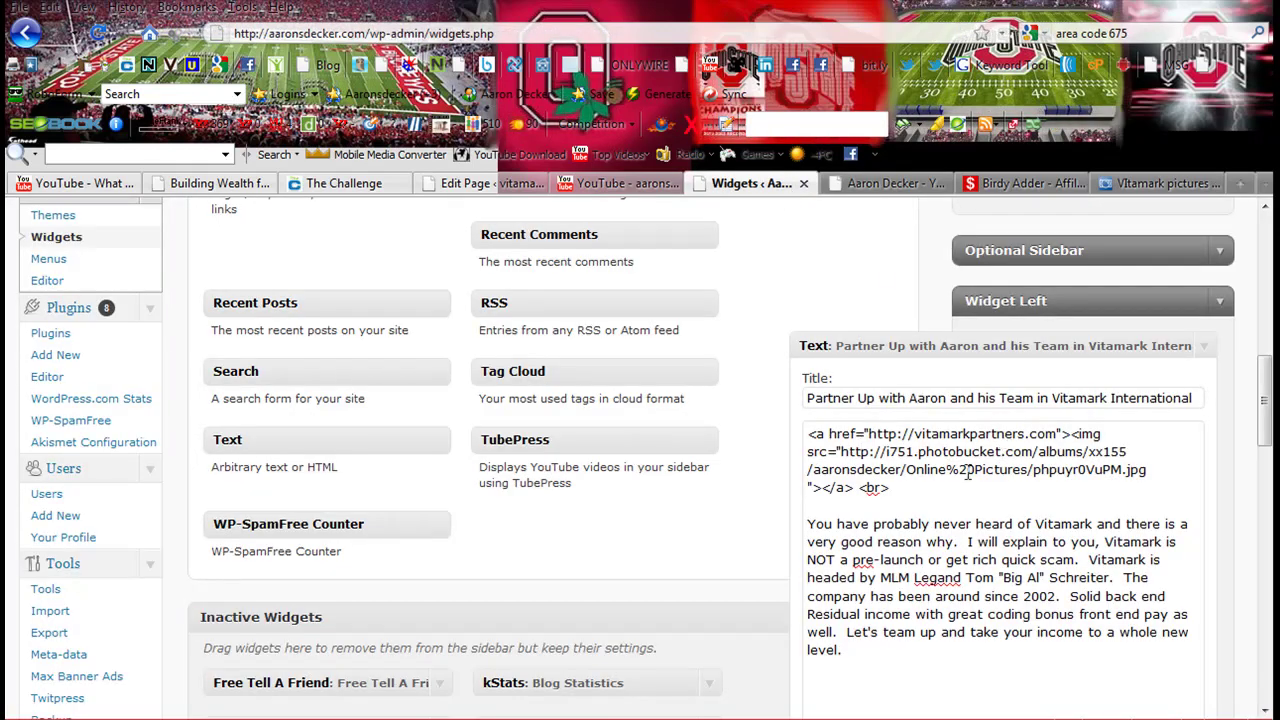
left_click_drag(840, 451, 1047, 469)
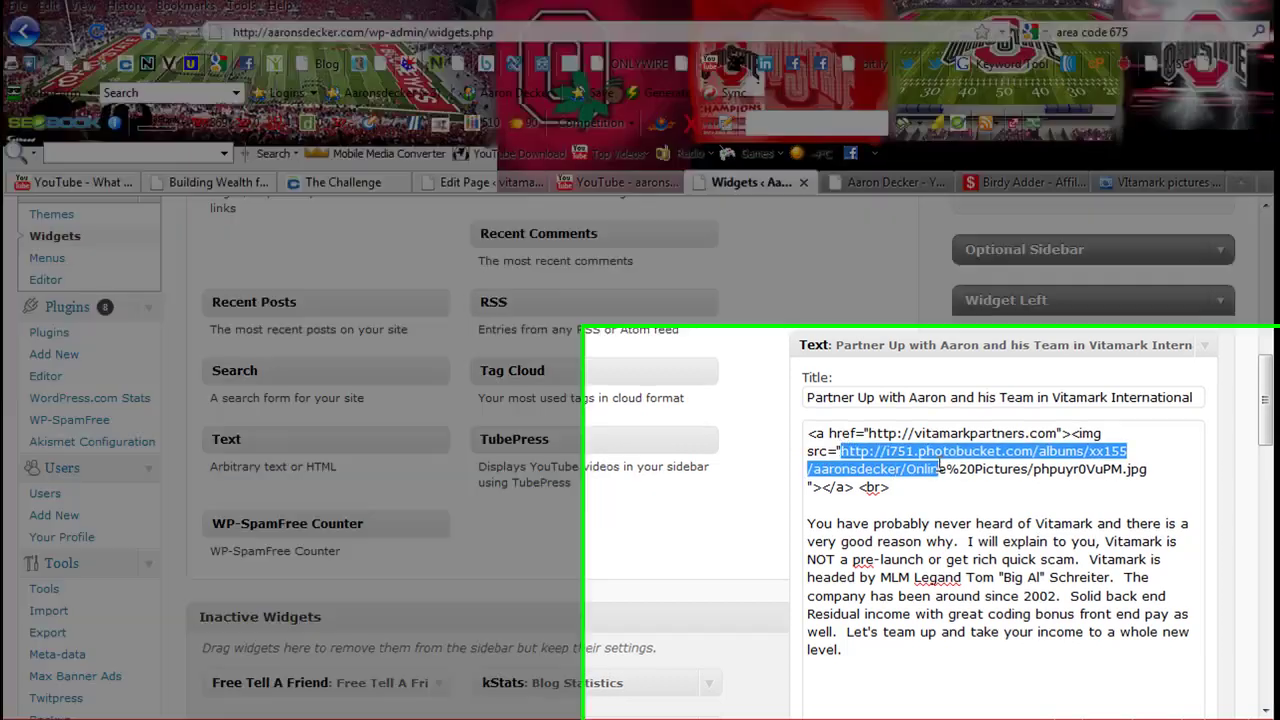
left_click_drag(948, 357, 1084, 356)
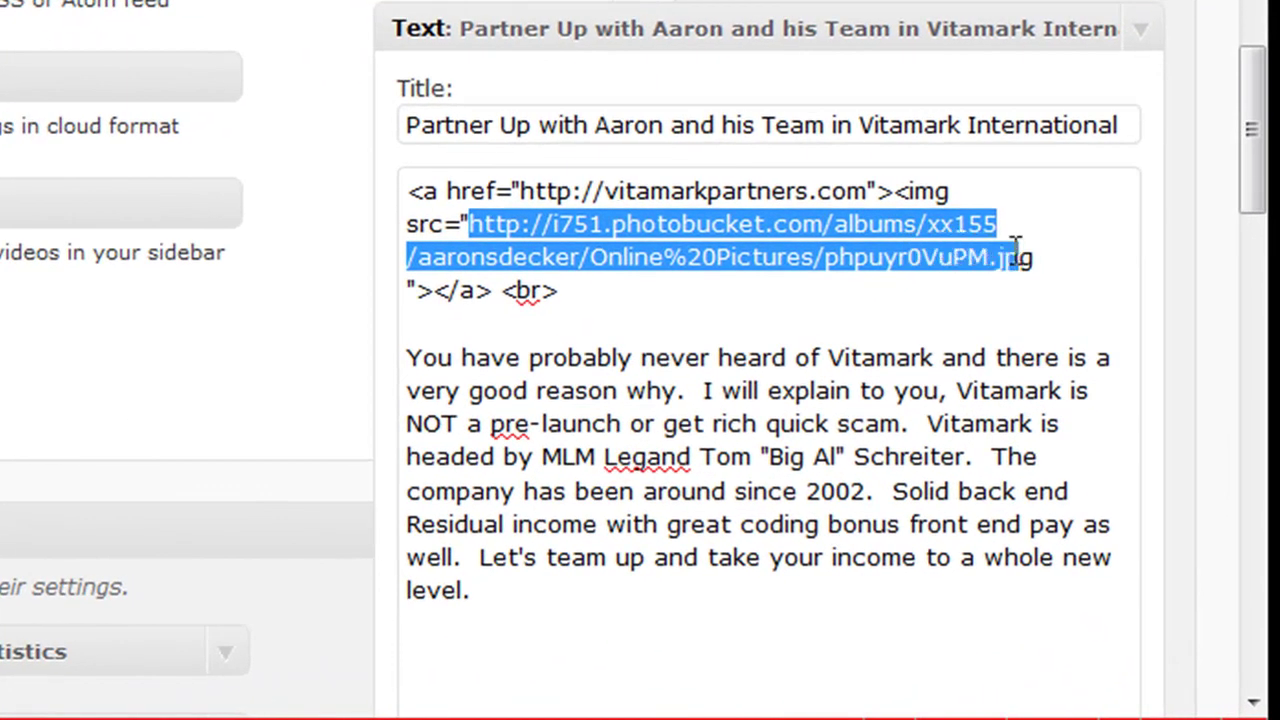
left_click_drag(1025, 250, 1034, 257)
left_click(594, 289)
Step: Select the whole banner code, then the href link target, then the Photobucket image address
left_click_drag(574, 289, 346, 192)
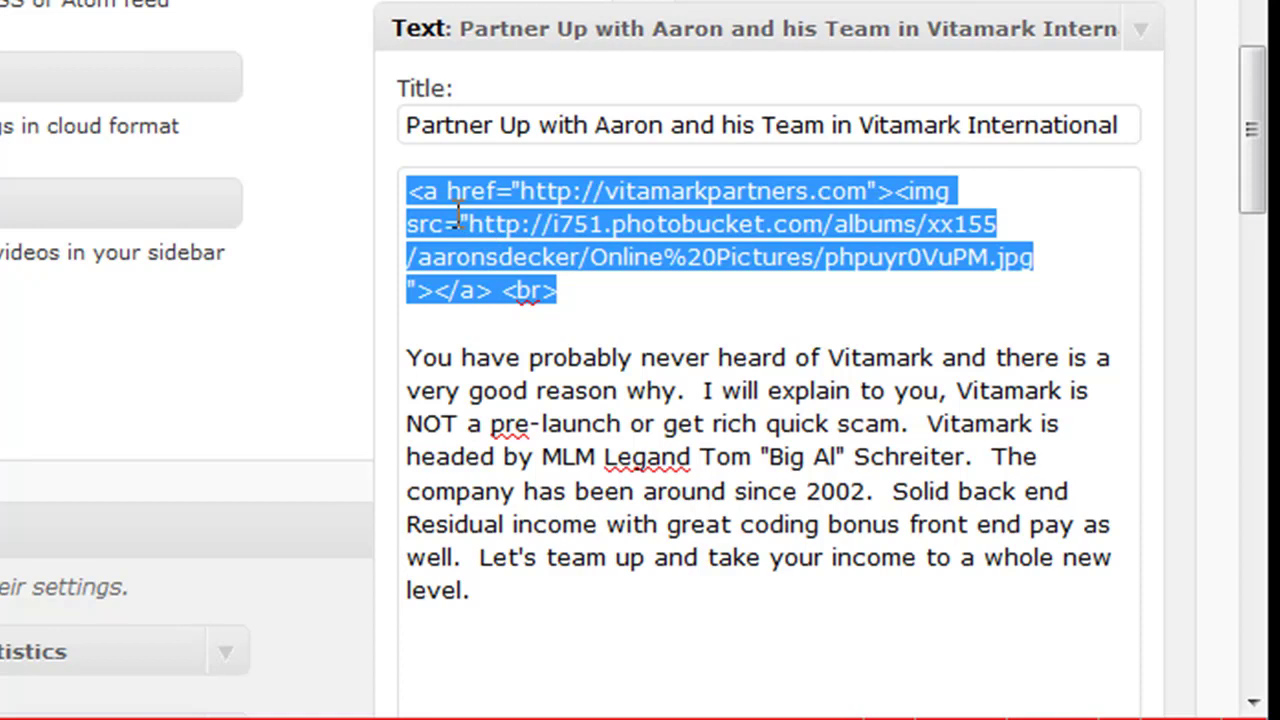
left_click(518, 192)
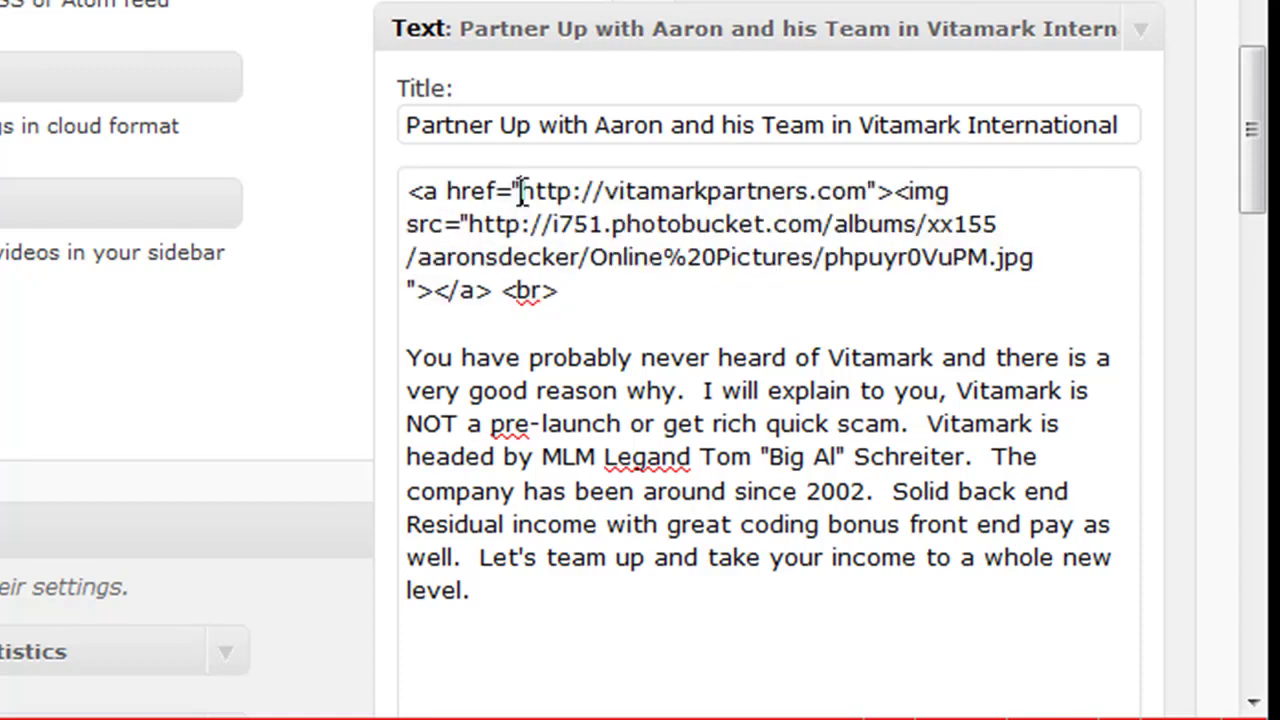
left_click_drag(518, 192, 871, 180)
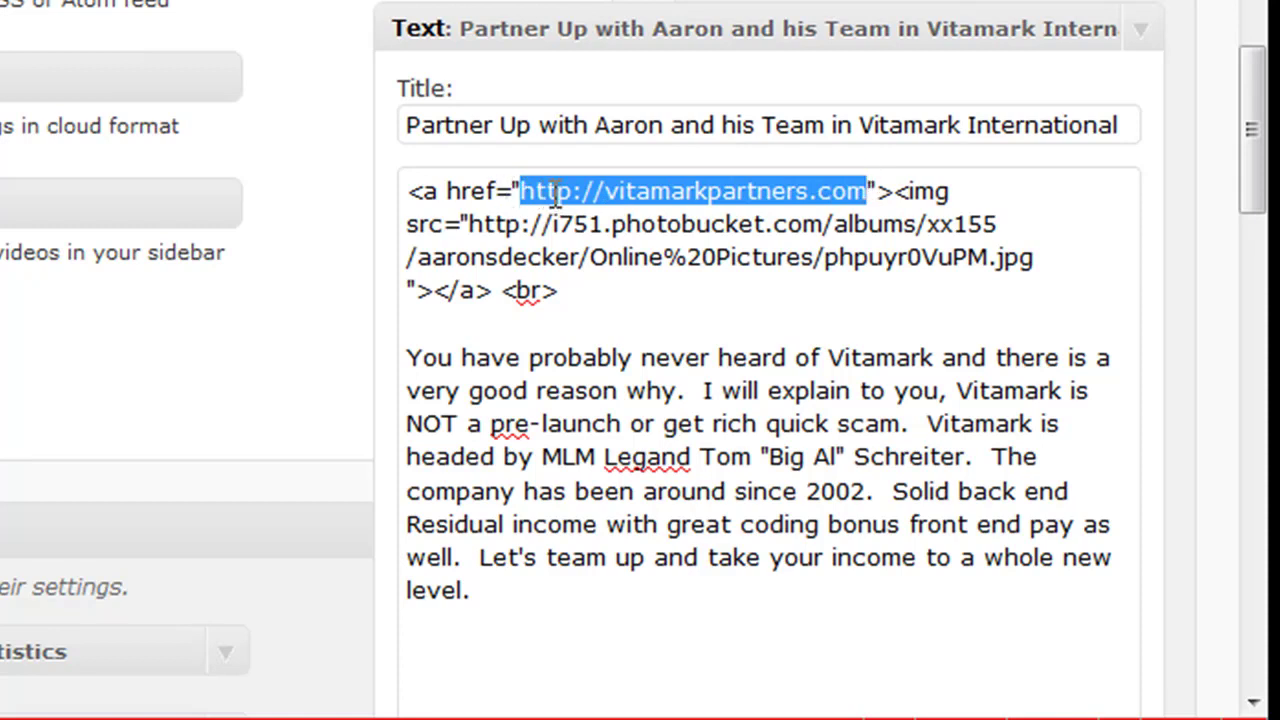
left_click(556, 193)
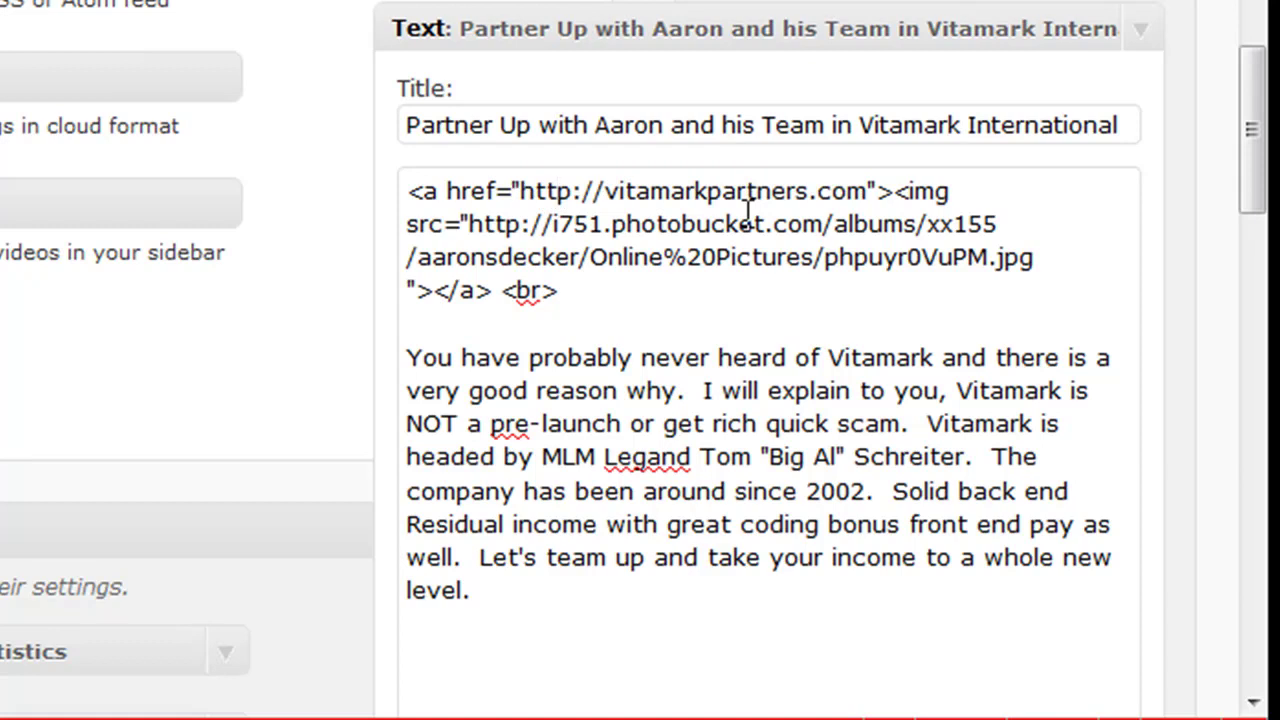
left_click_drag(866, 191, 534, 191)
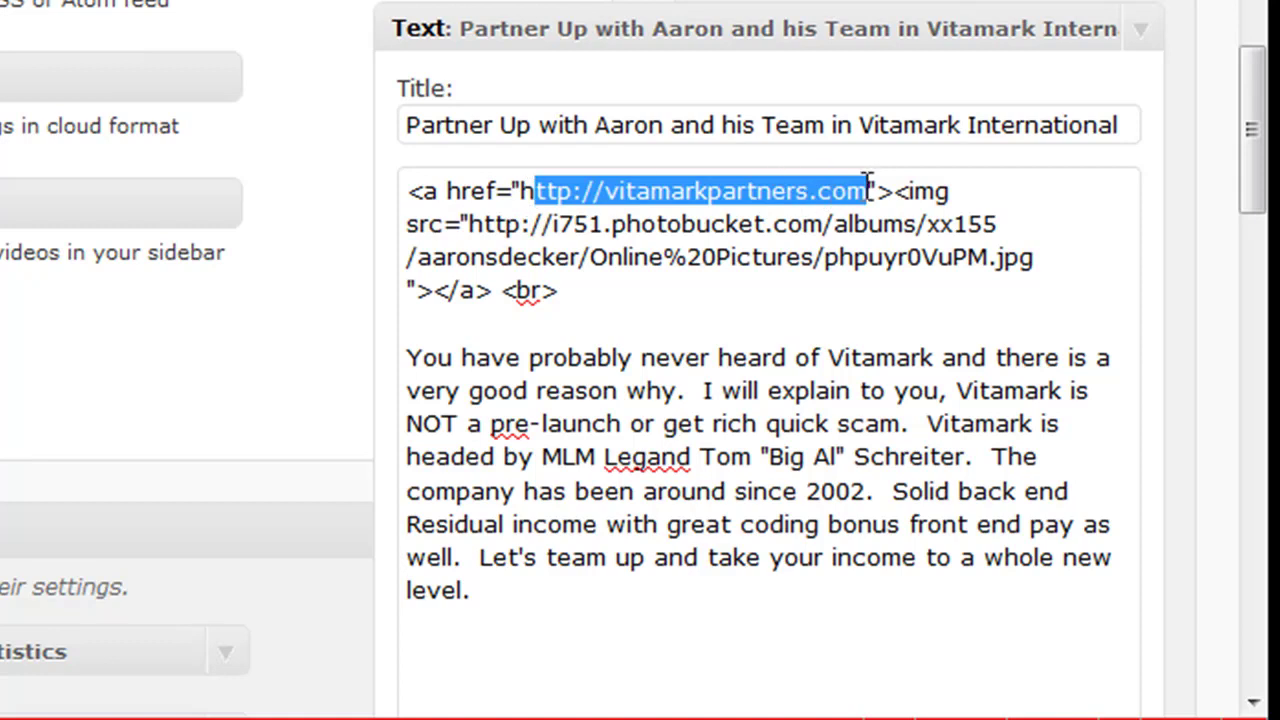
left_click(759, 191)
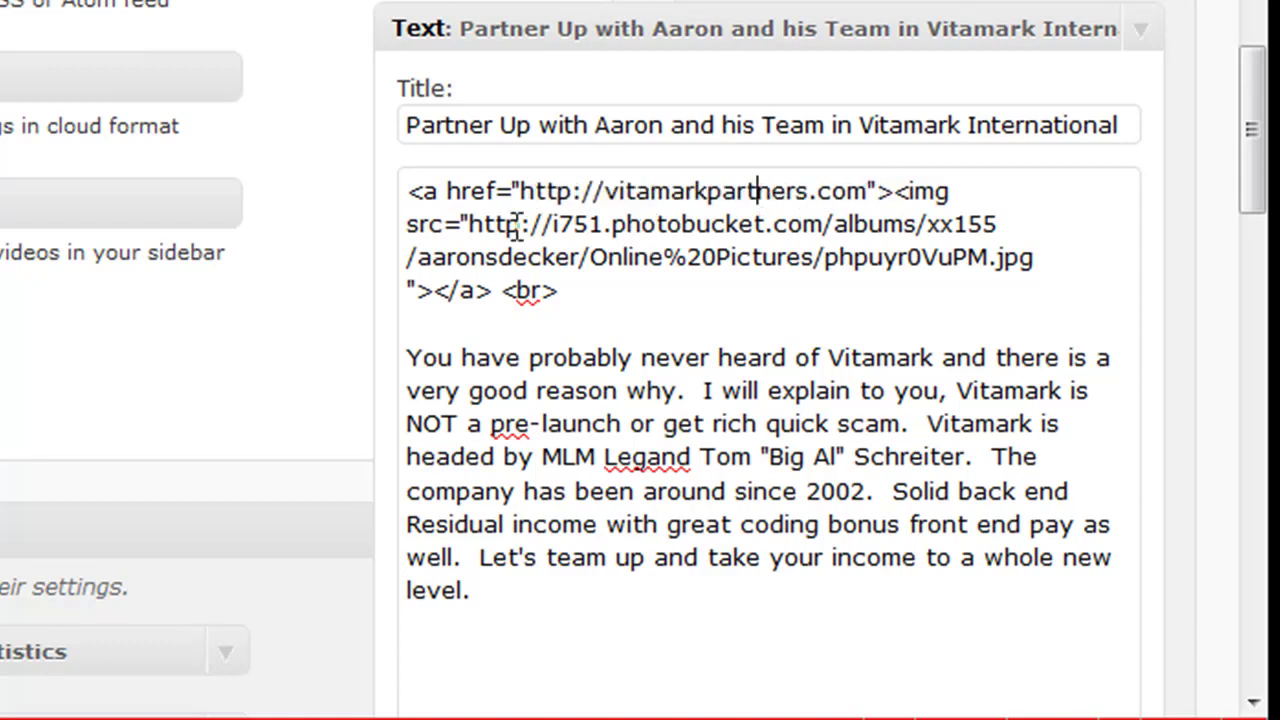
left_click_drag(467, 225, 1035, 258)
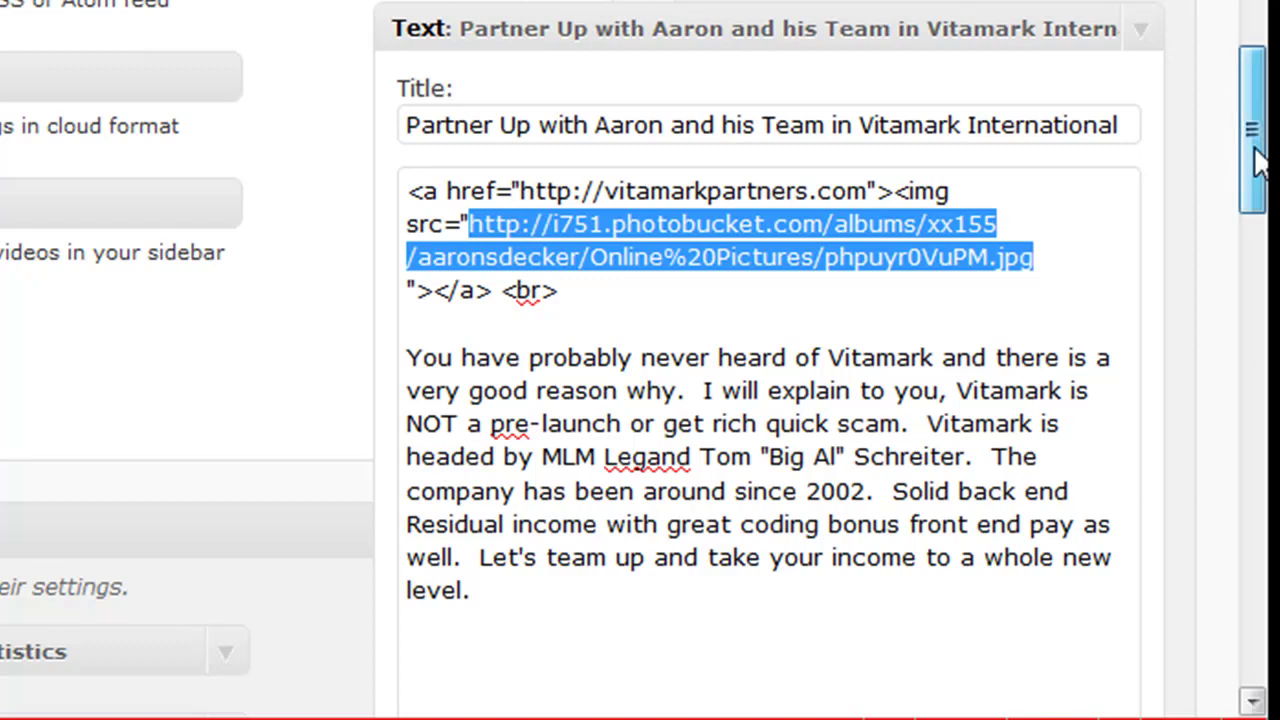
scroll(1258, 160, "up", 3)
scroll(1260, 163, "down", 3)
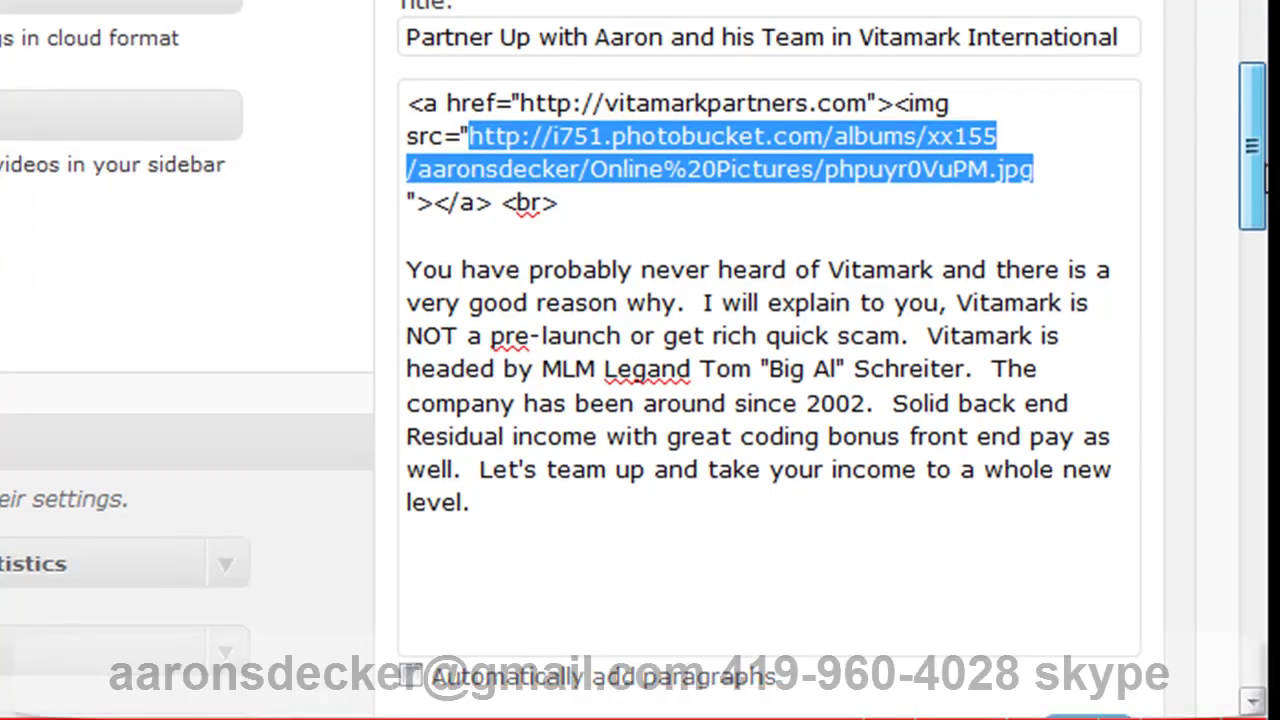
left_click_drag(1264, 165, 1262, 123)
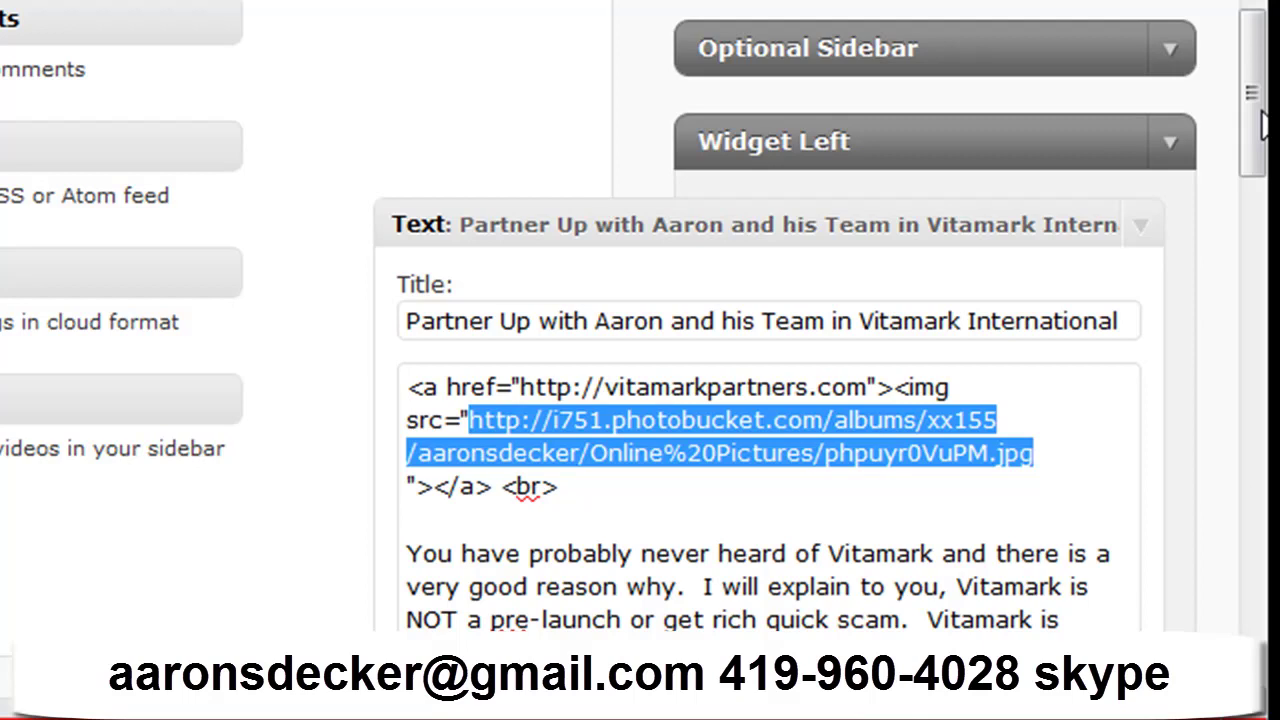
left_click_drag(1263, 125, 1258, 4)
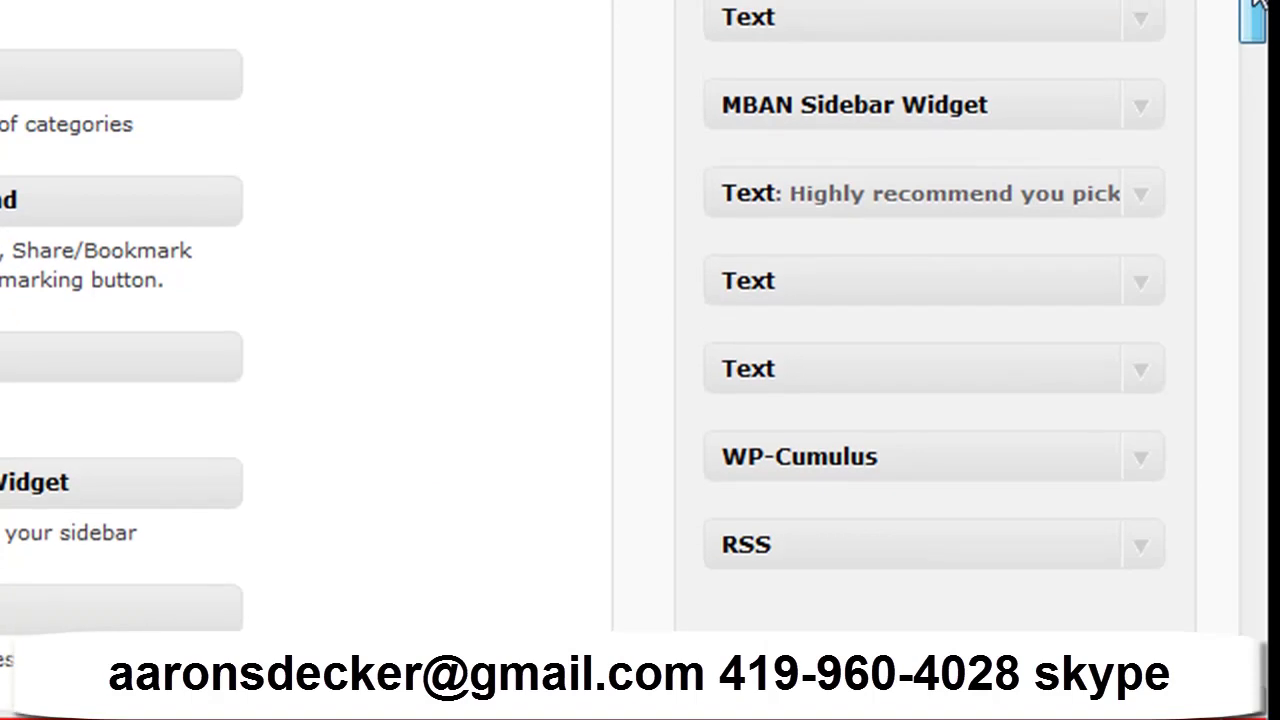
left_click_drag(1258, 5, 1258, 191)
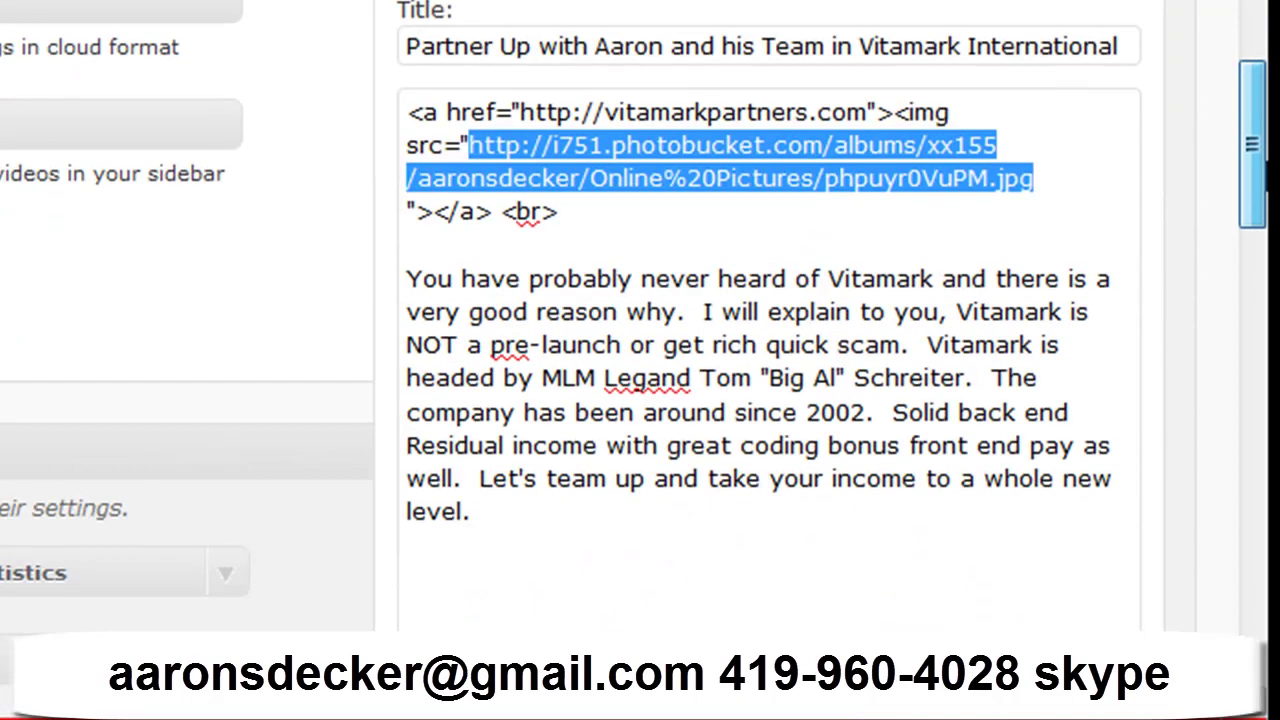
left_click_drag(1258, 191, 1258, 269)
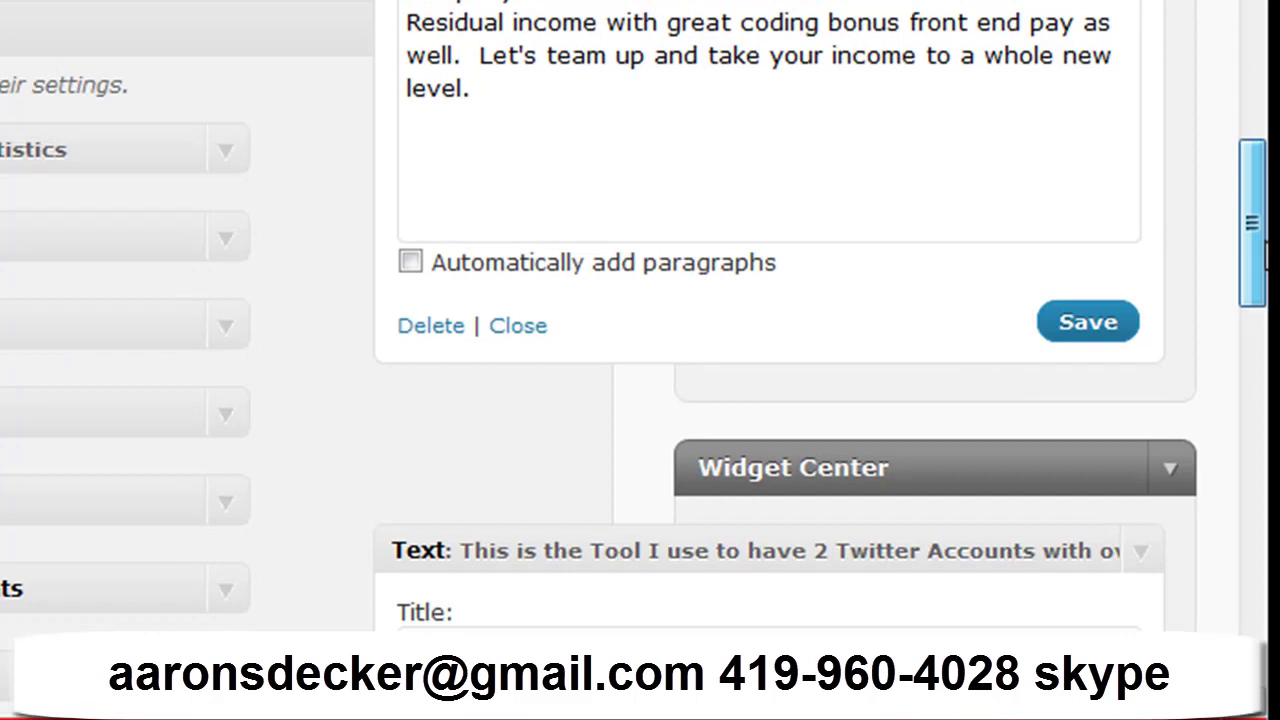